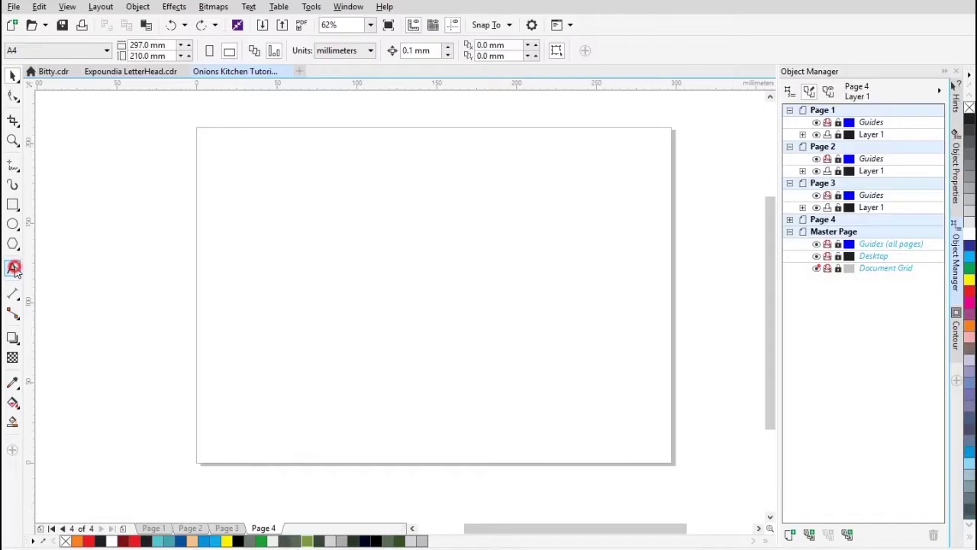
Place the word 'Onions' as text near the centre of Page 4
click(12, 268)
click(336, 263)
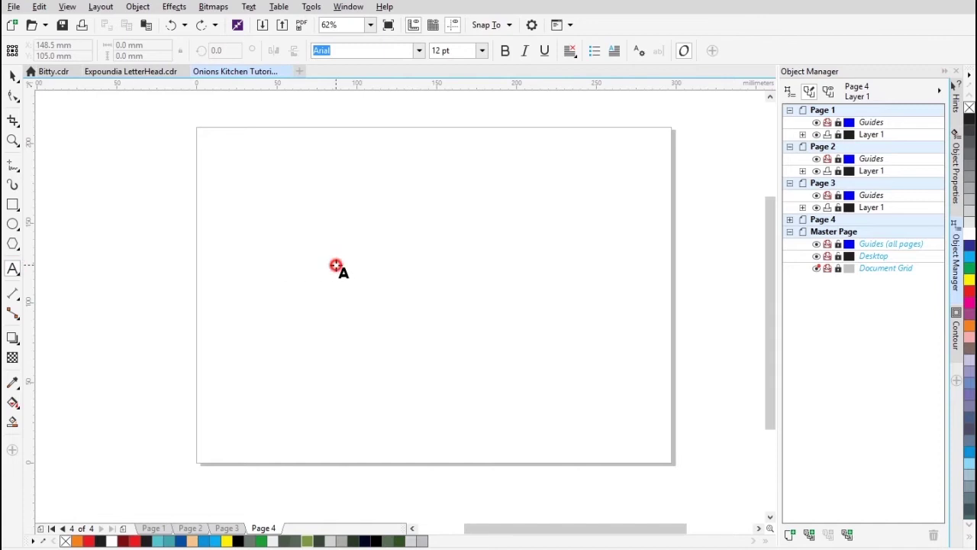
text(Onions)
key(Escape)
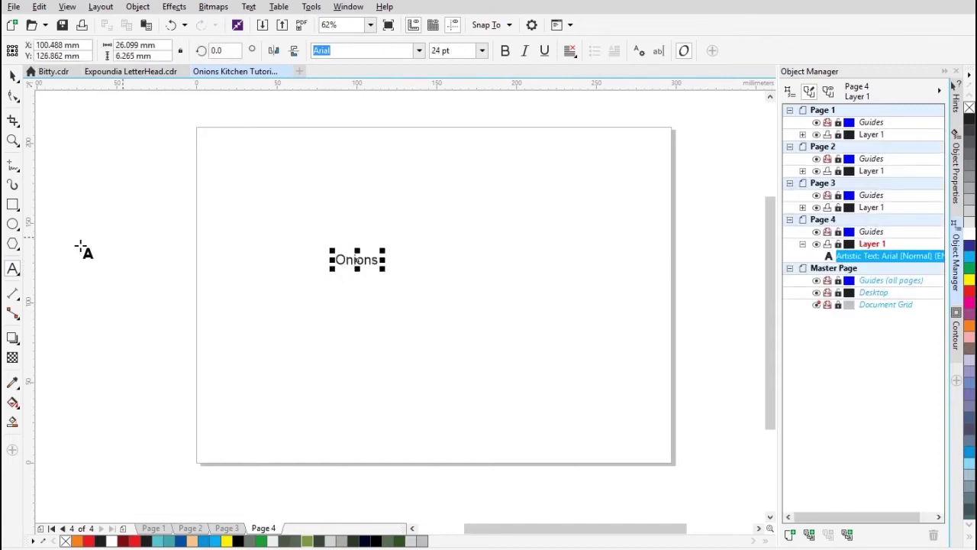
Enlarge the Onions text to about 121.886 pt and set it in Kitten Slant
click(10, 77)
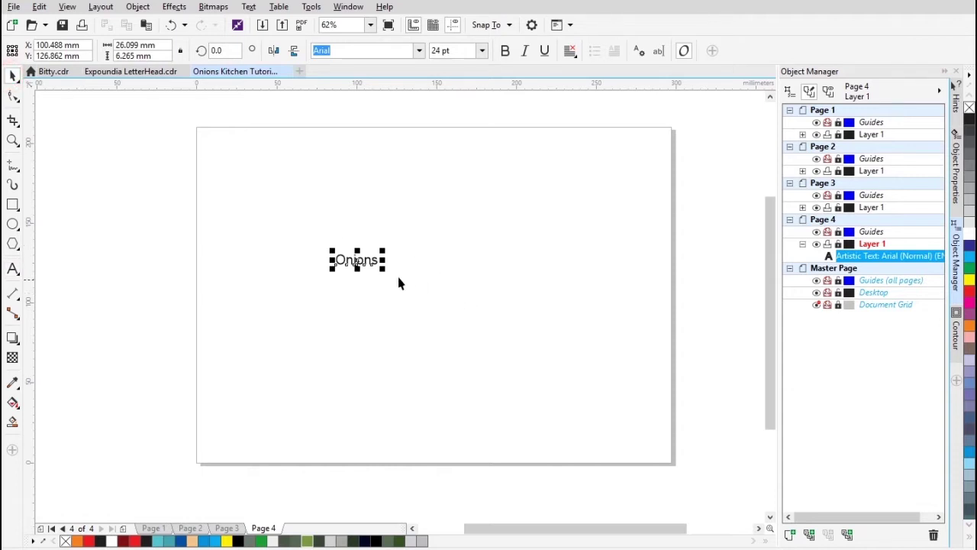
drag(386, 271, 537, 343)
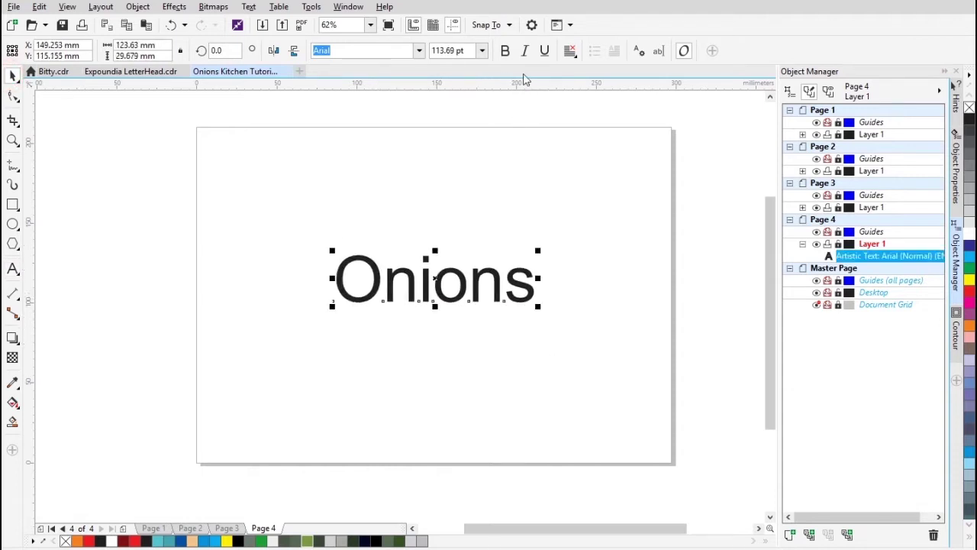
click(419, 50)
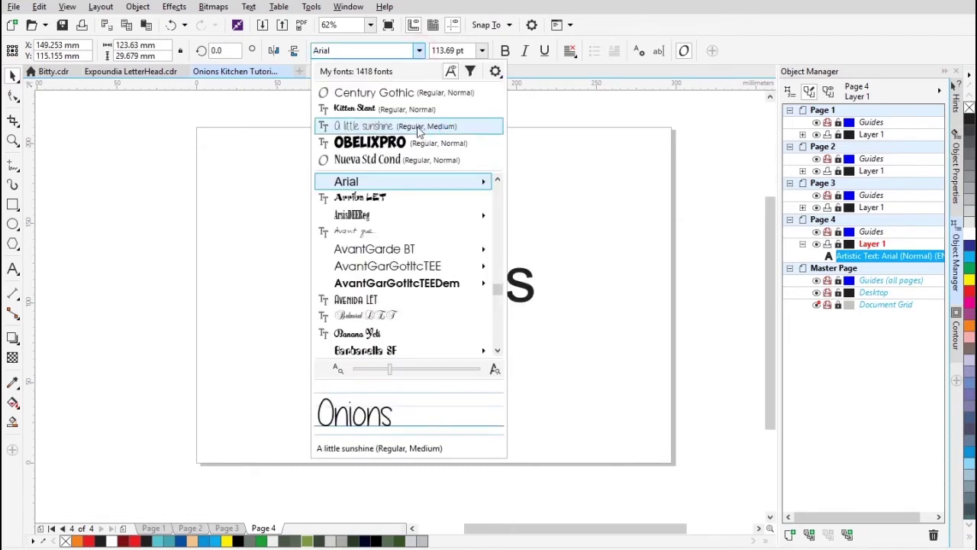
click(396, 109)
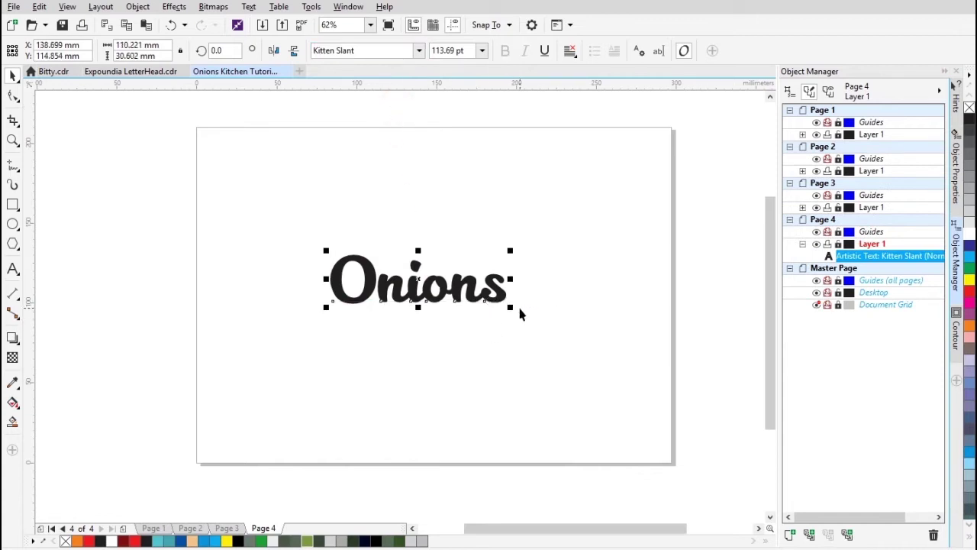
mouse_move(513, 308)
mouse_down()
mouse_move(526, 312)
mouse_move(500, 301)
mouse_move(504, 309)
mouse_up()
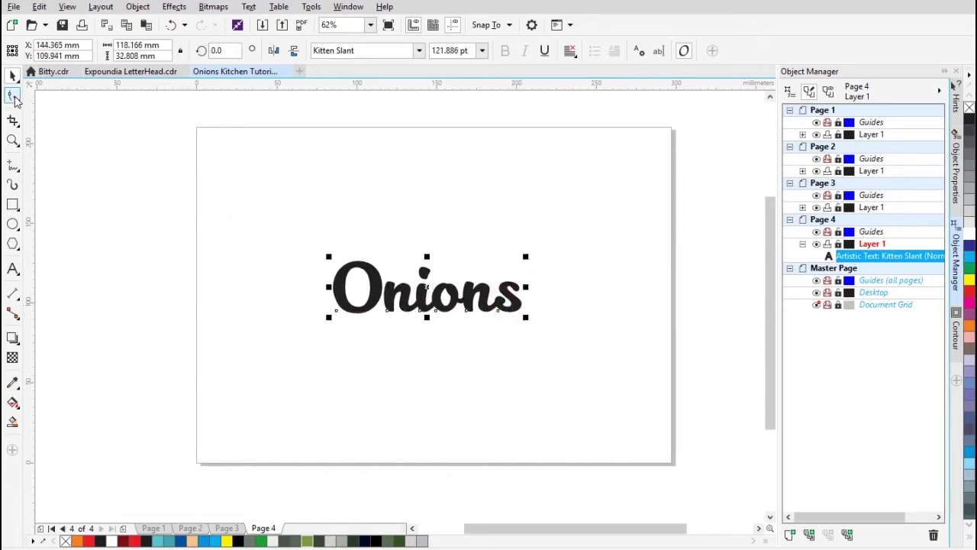
Drag the Shape tool's spacing handle to adjust the Onions letter spacing
click(13, 96)
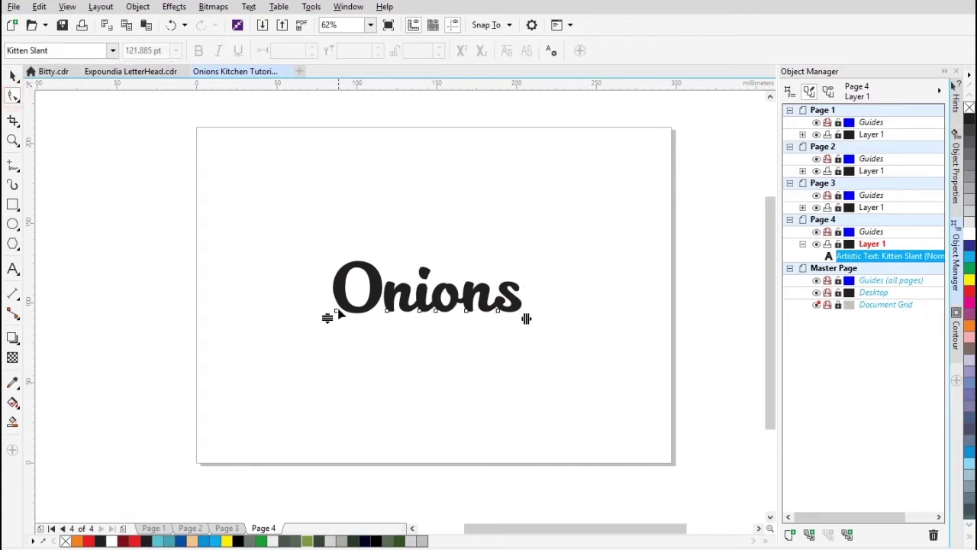
drag(336, 311, 337, 320)
scroll(377, 327, up, 2)
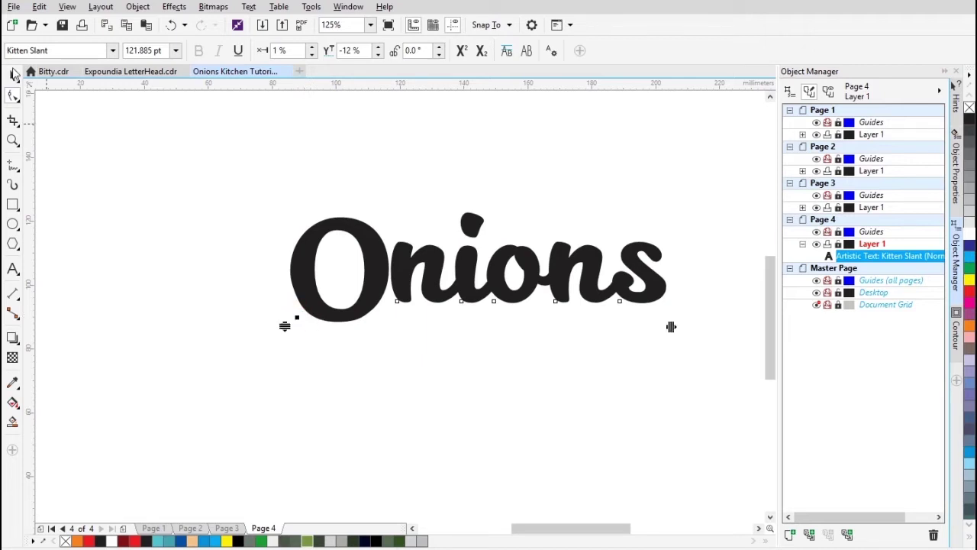
click(13, 74)
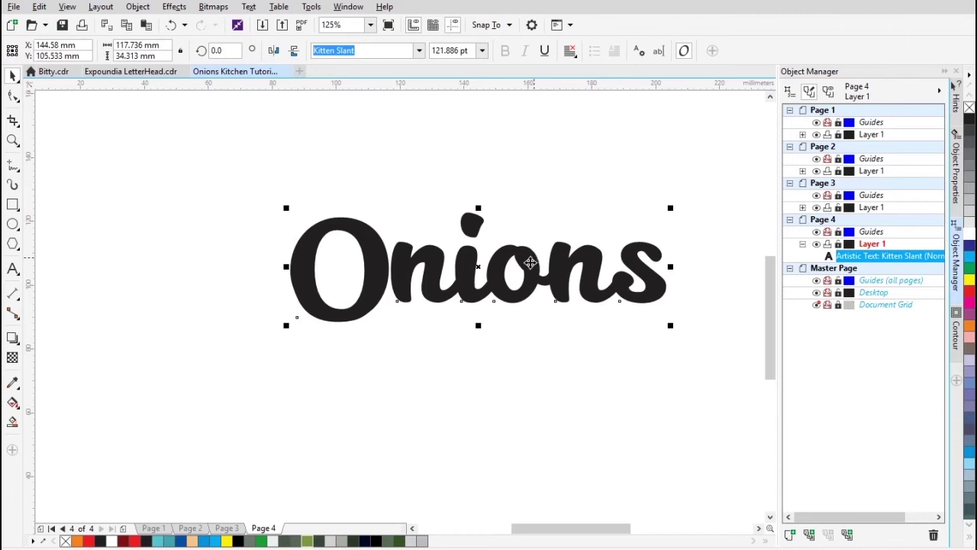
scroll(464, 255, down, 3)
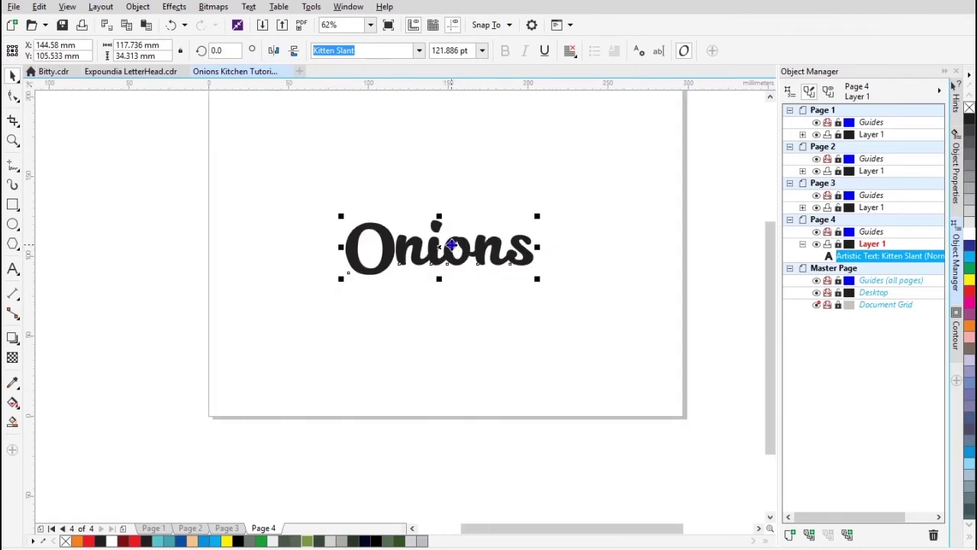
Convert the Onions text to curves and paste a duplicate on top
right_click(454, 246)
click(524, 301)
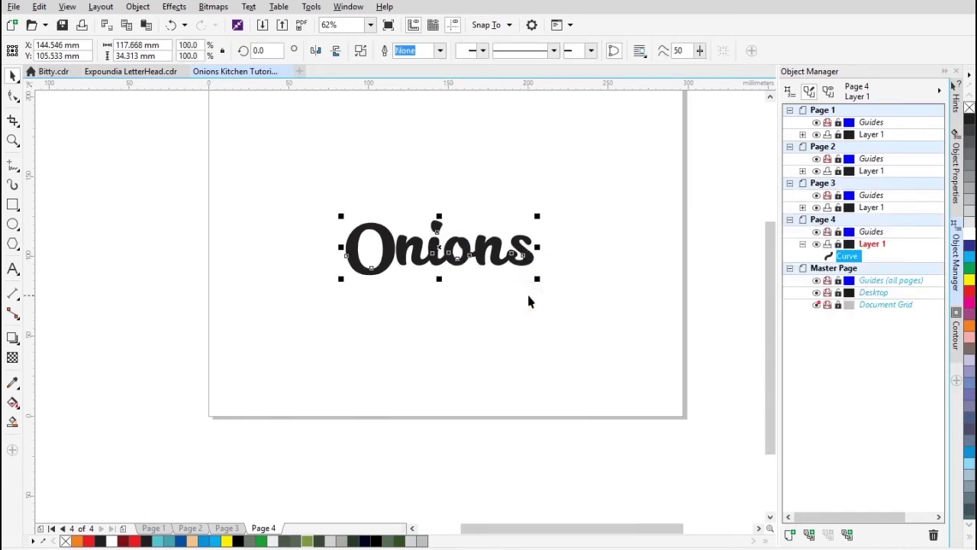
key(ctrl+c)
key(ctrl+v)
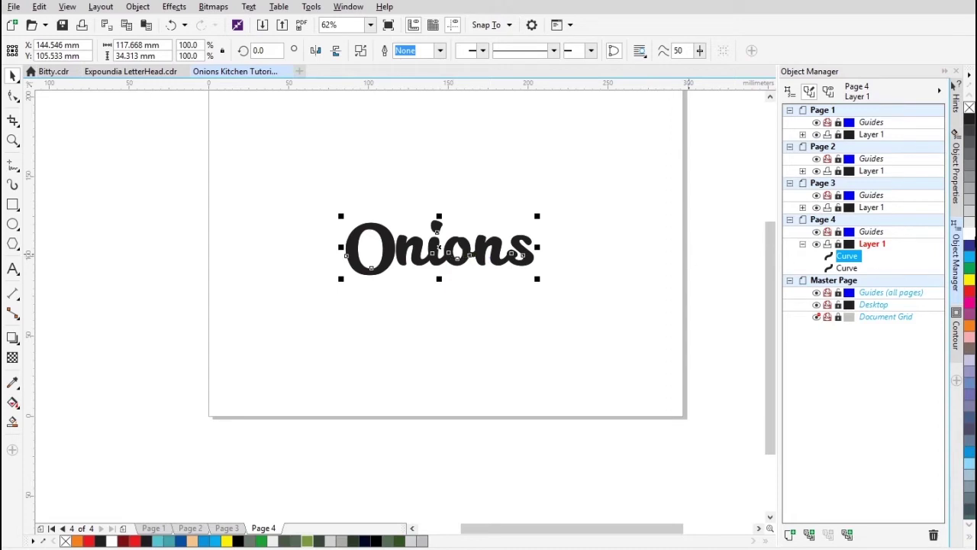
Fill the top Onions copy white and select the black original beneath
click(969, 236)
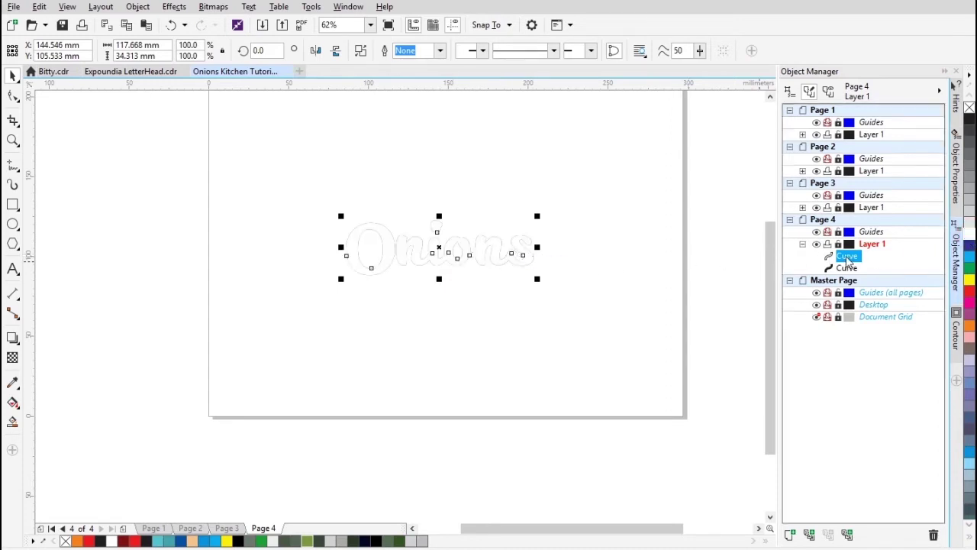
click(847, 268)
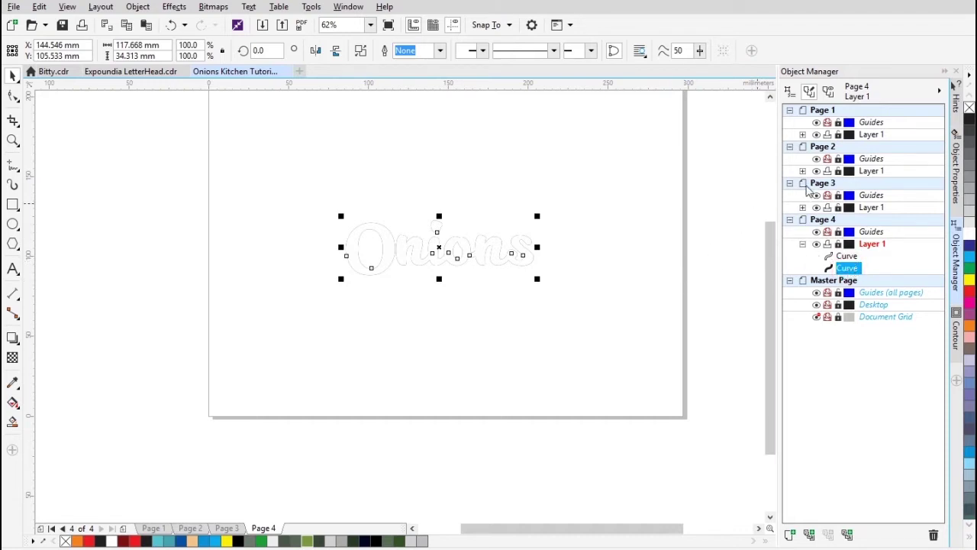
click(170, 7)
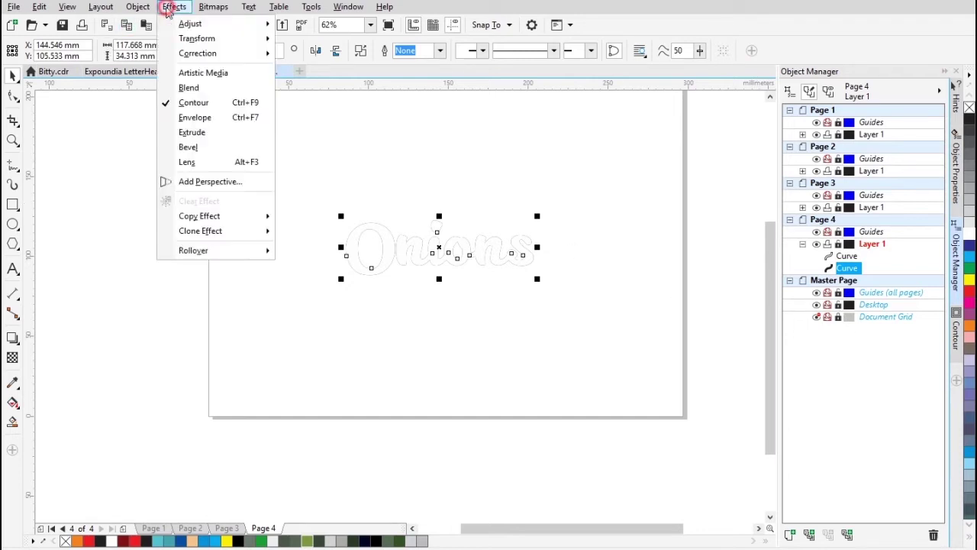
Add a 2-step, 2.0 mm outside contour with rounded corners to the black Onions copy
click(196, 105)
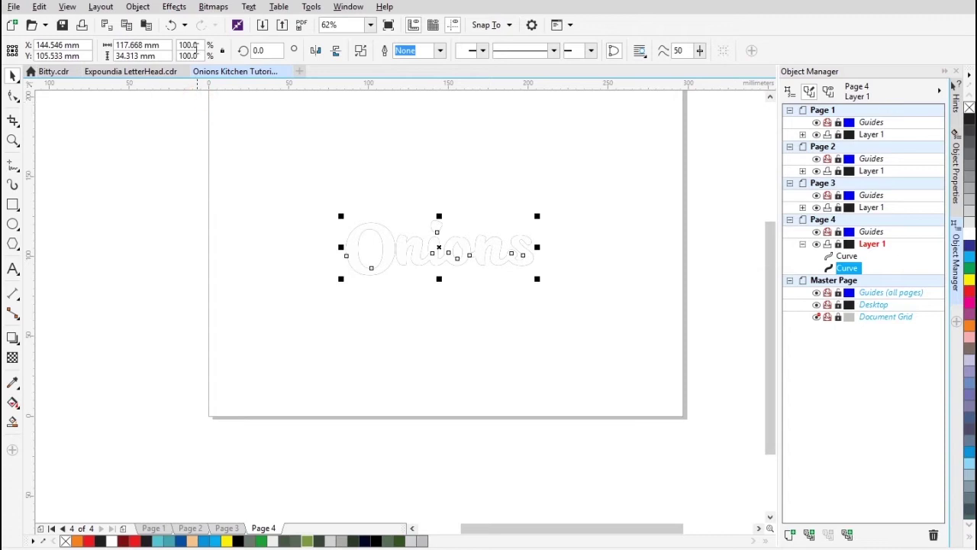
click(170, 7)
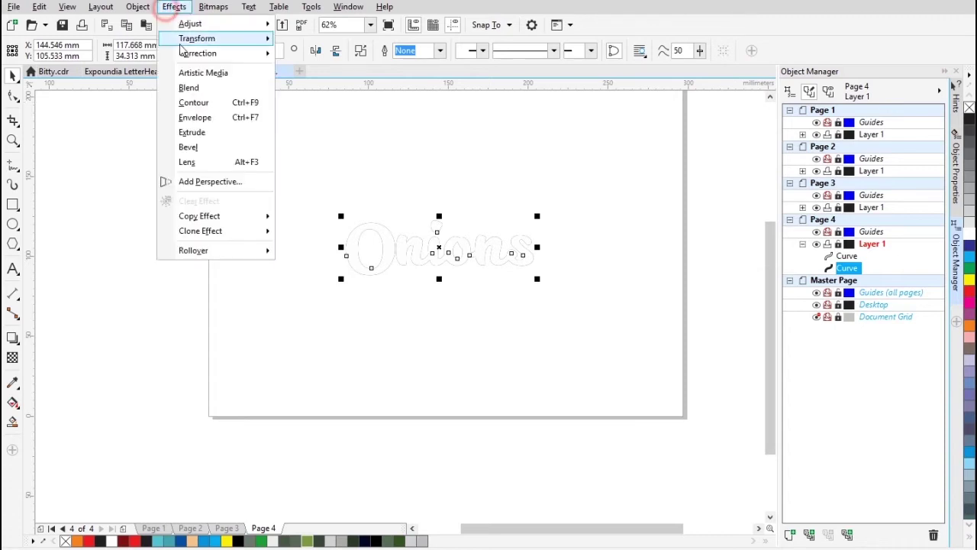
click(195, 106)
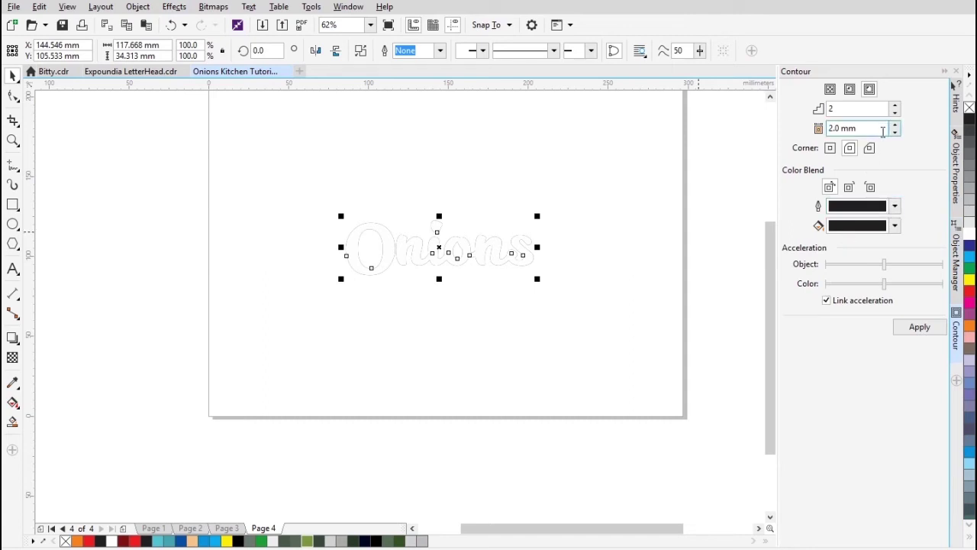
click(848, 187)
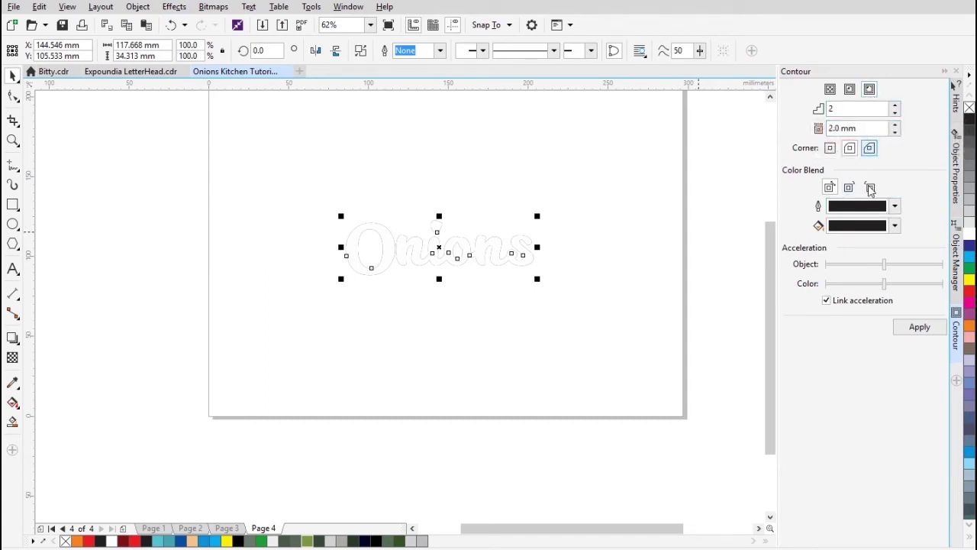
click(917, 332)
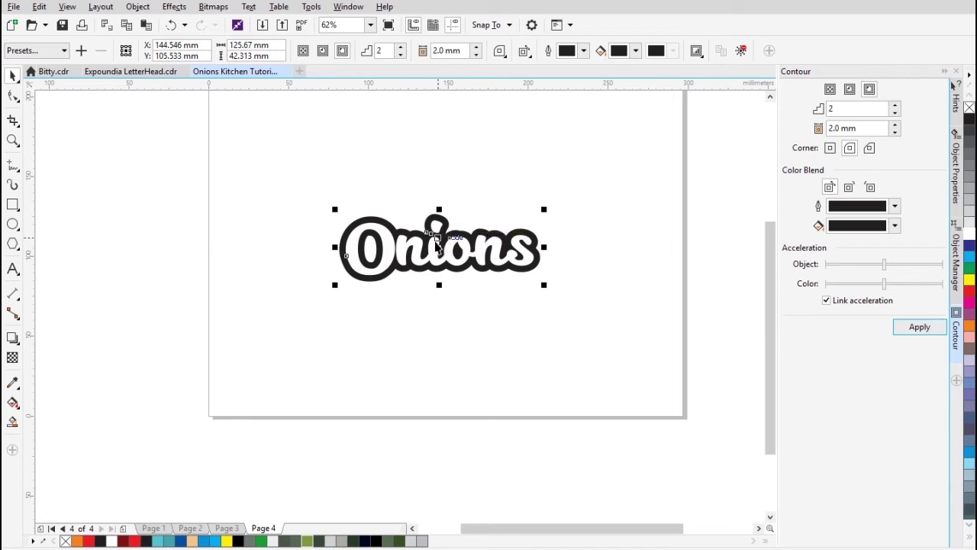
scroll(507, 223, up, 2)
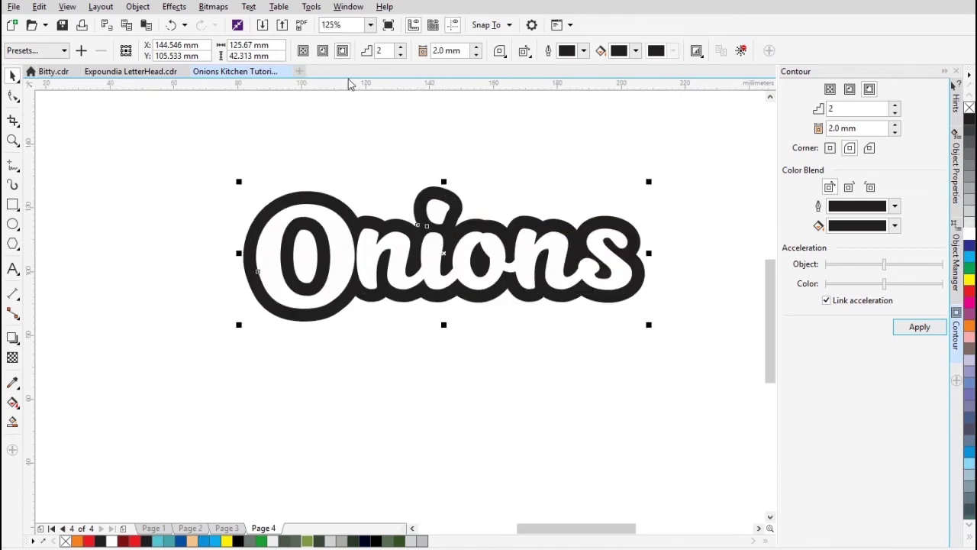
Convert the contoured logo to a bitmap and trace it as a detailed logo
click(216, 7)
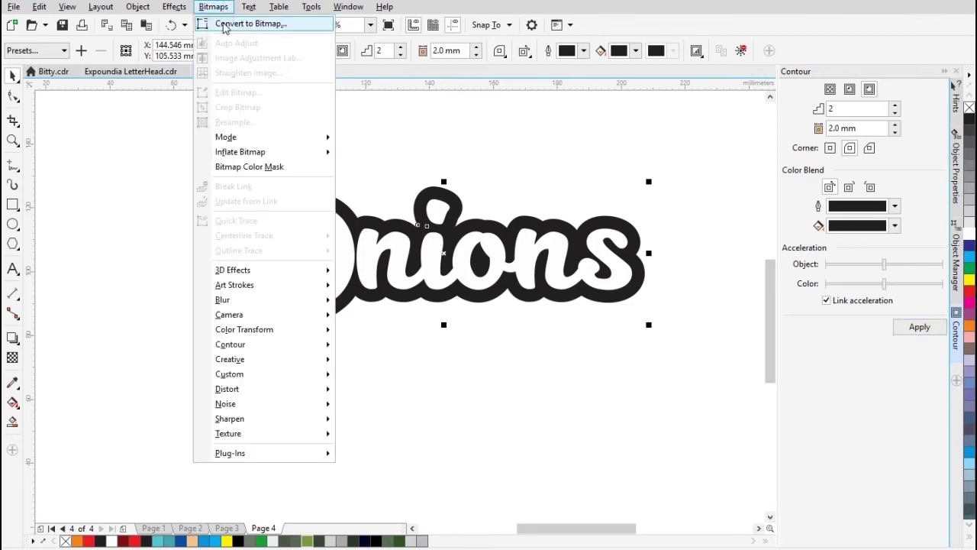
click(224, 25)
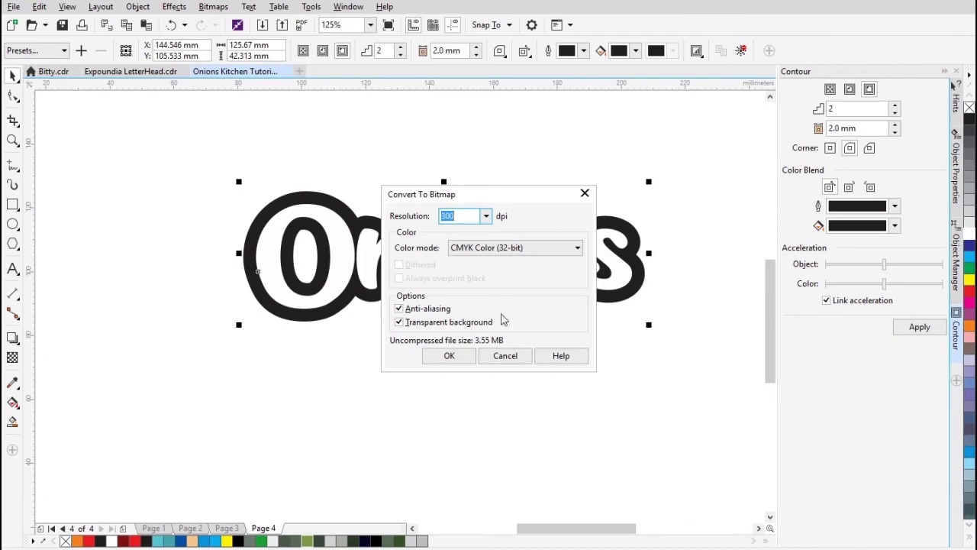
click(467, 355)
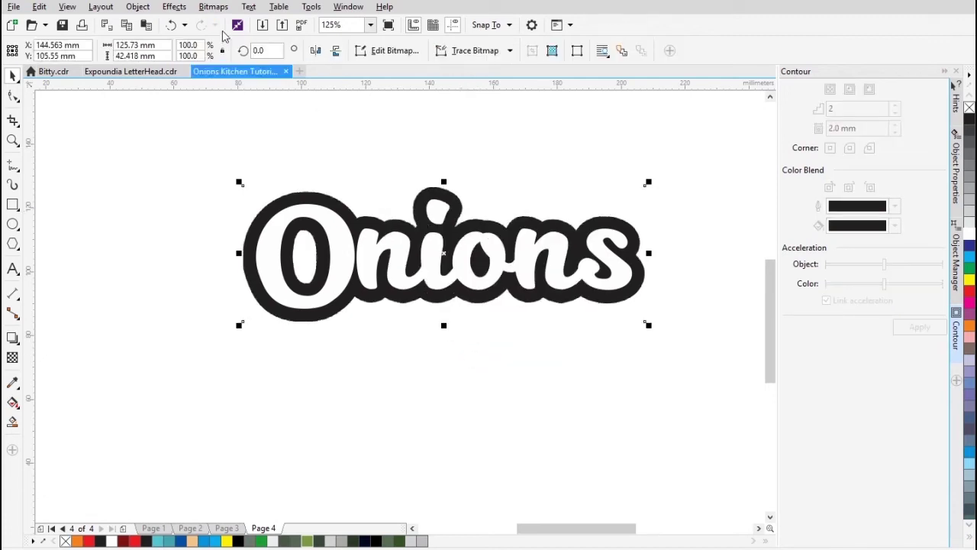
click(216, 6)
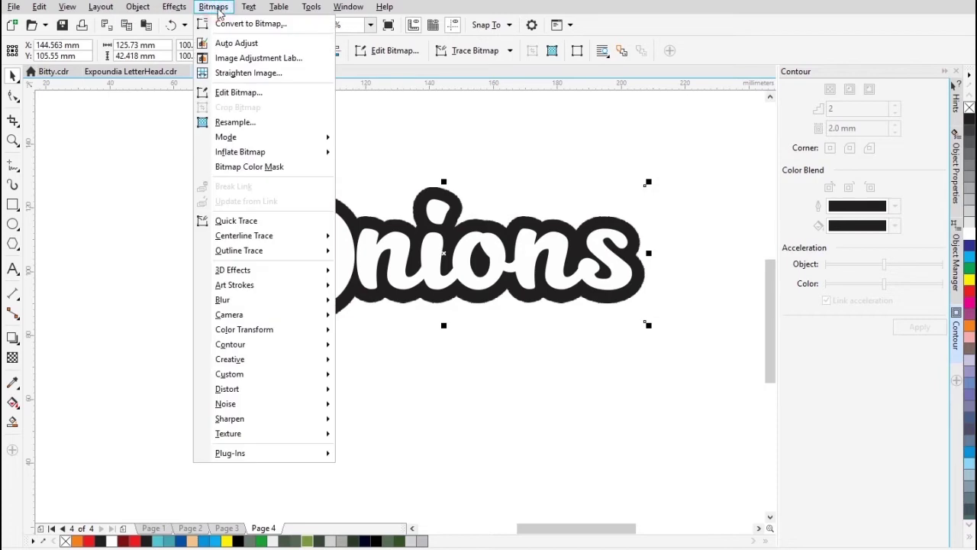
mouse_move(267, 252)
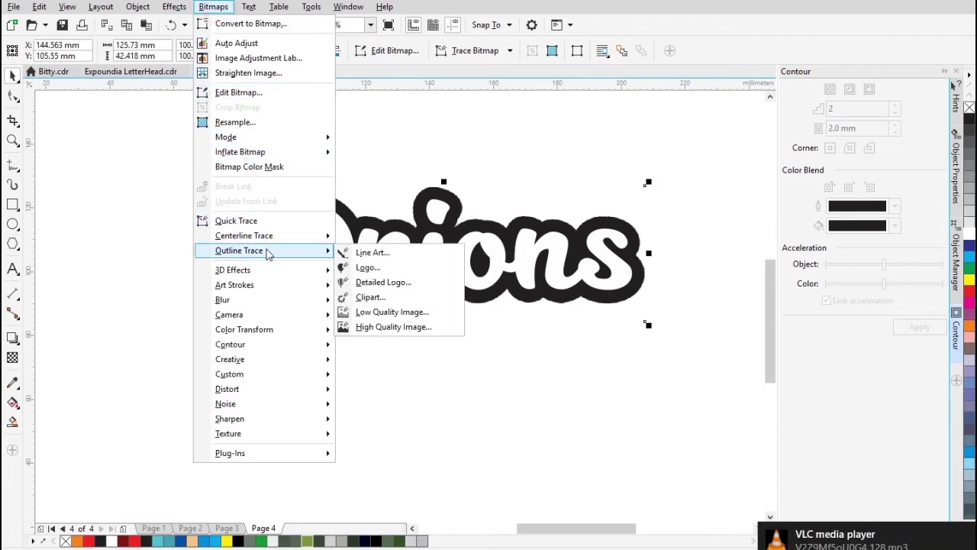
click(375, 282)
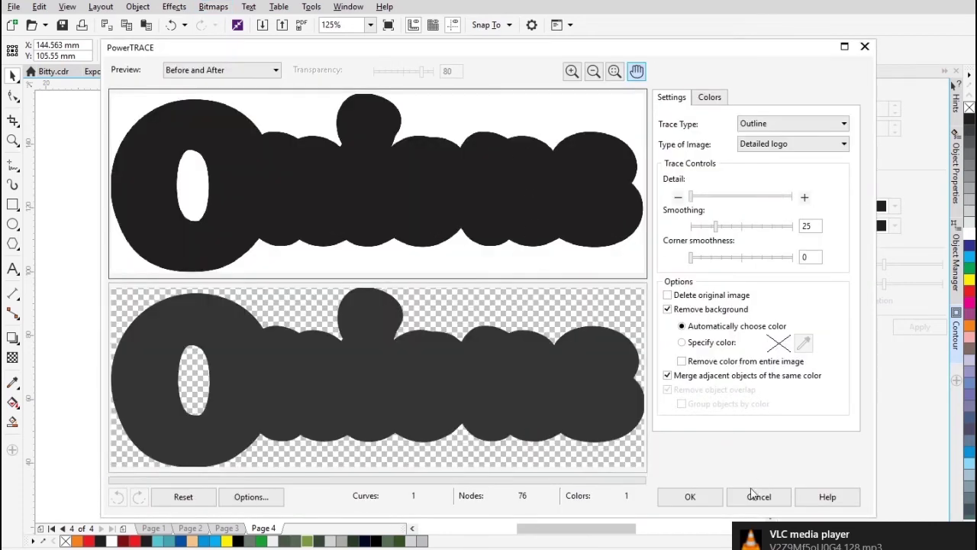
click(695, 497)
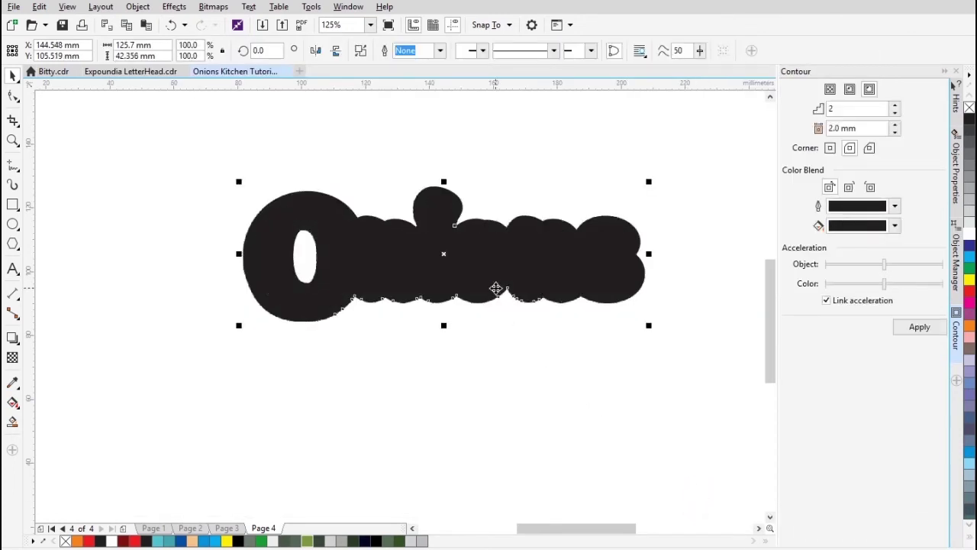
Delete the leftover bitmap in Object Manager and add a page-sized 297 × 210 mm rectangle
click(956, 254)
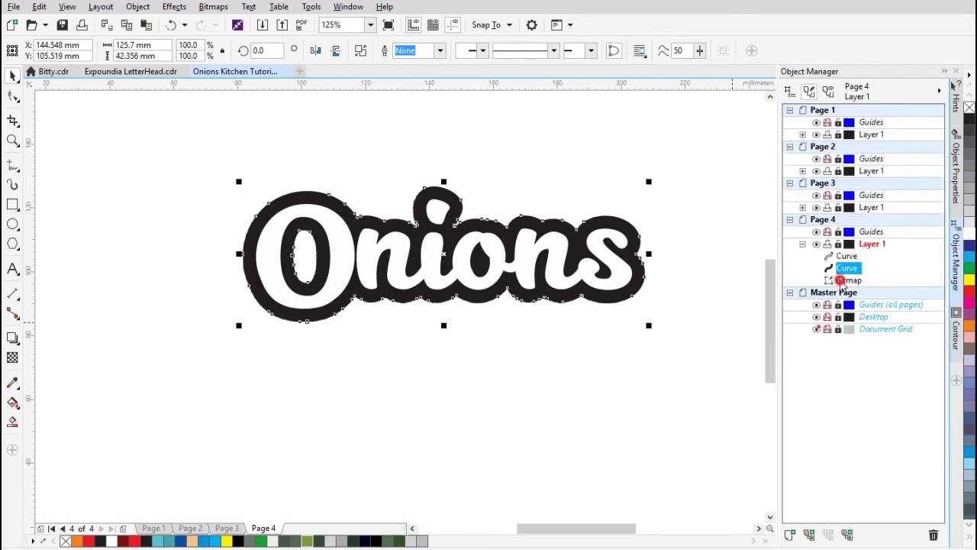
click(843, 281)
key(Delete)
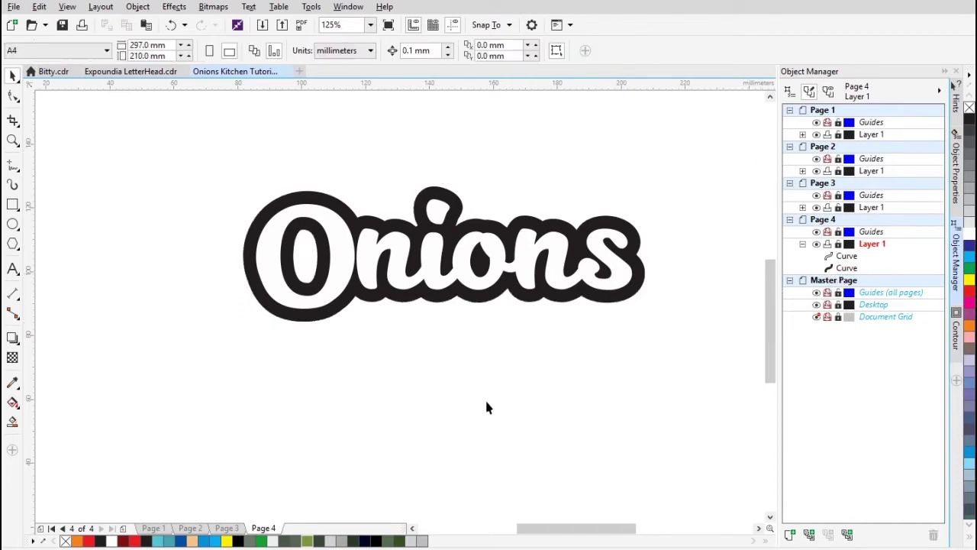
scroll(481, 306, up, 1)
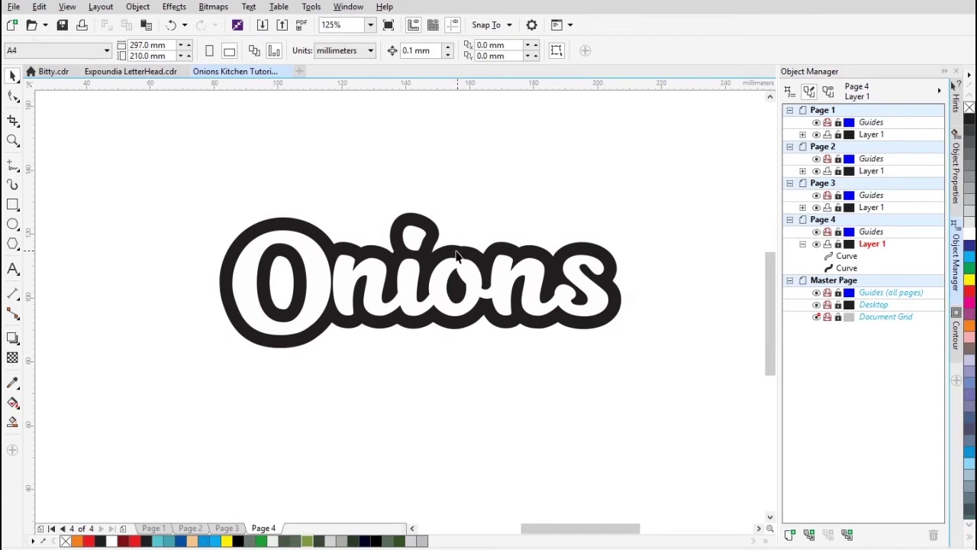
scroll(457, 255, down, 3)
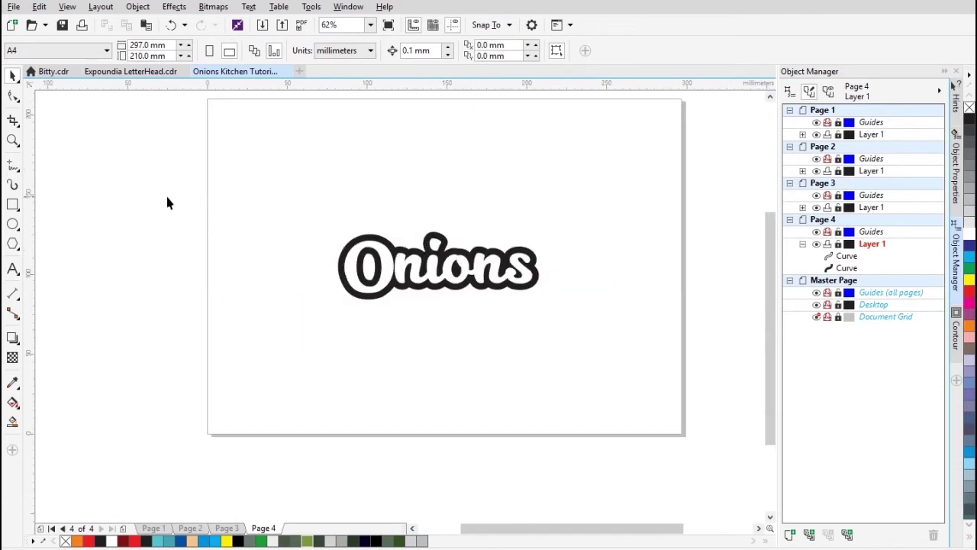
double_click(12, 203)
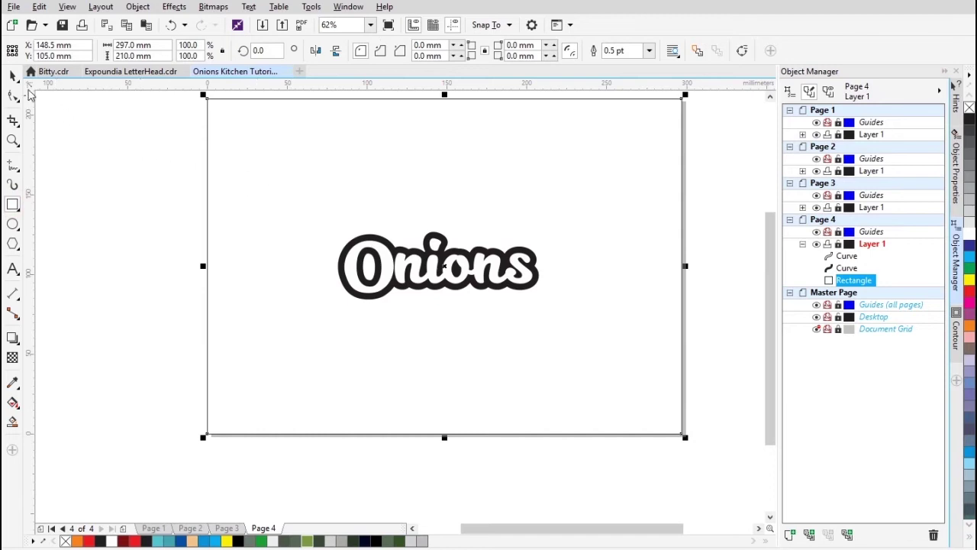
Give the page rectangle a dark green fill with no outline
click(13, 75)
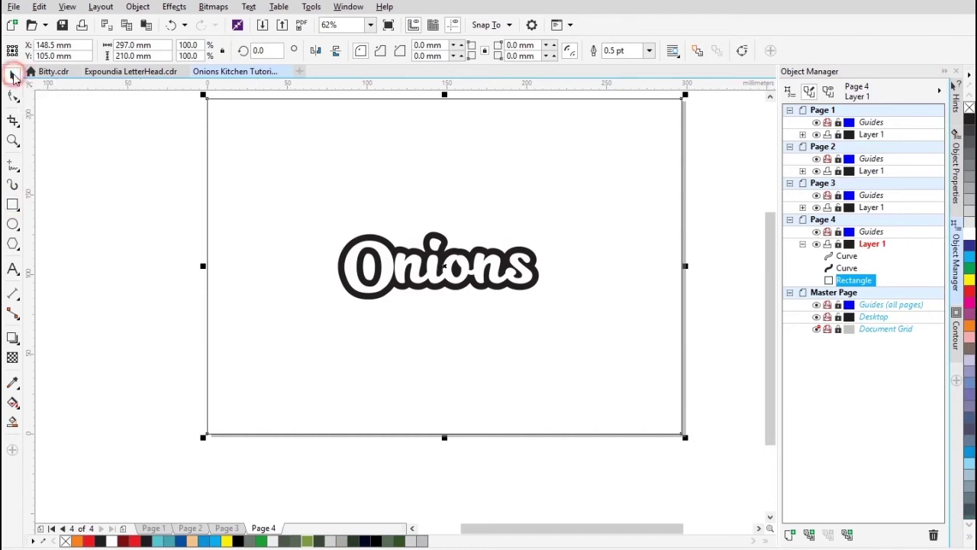
right_click(68, 541)
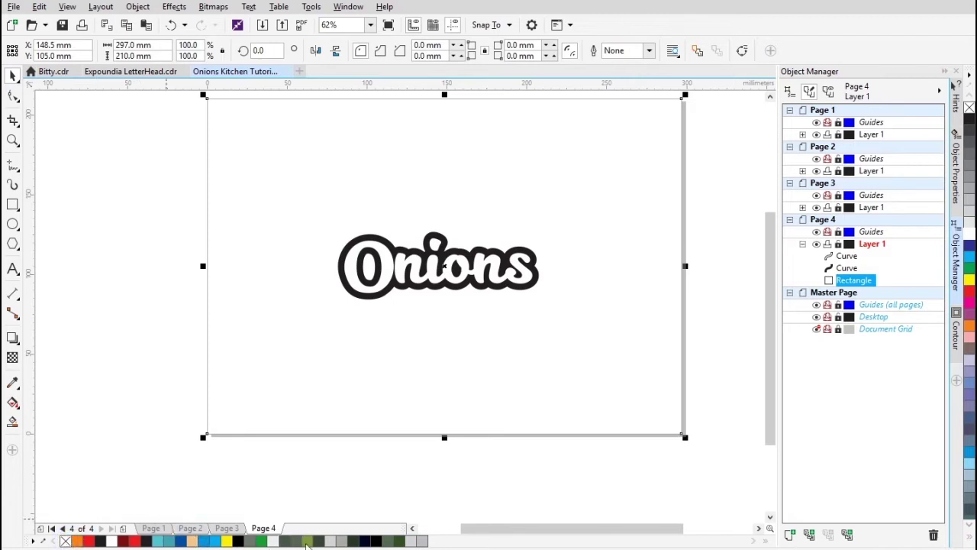
click(397, 541)
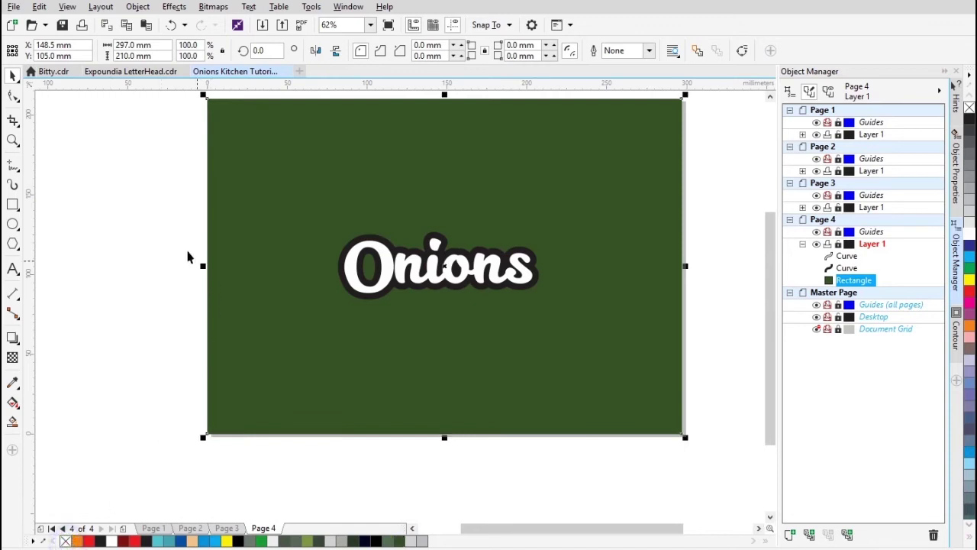
Select the black outline curve behind the Onions lettering
click(126, 185)
drag(296, 247, 79, 224)
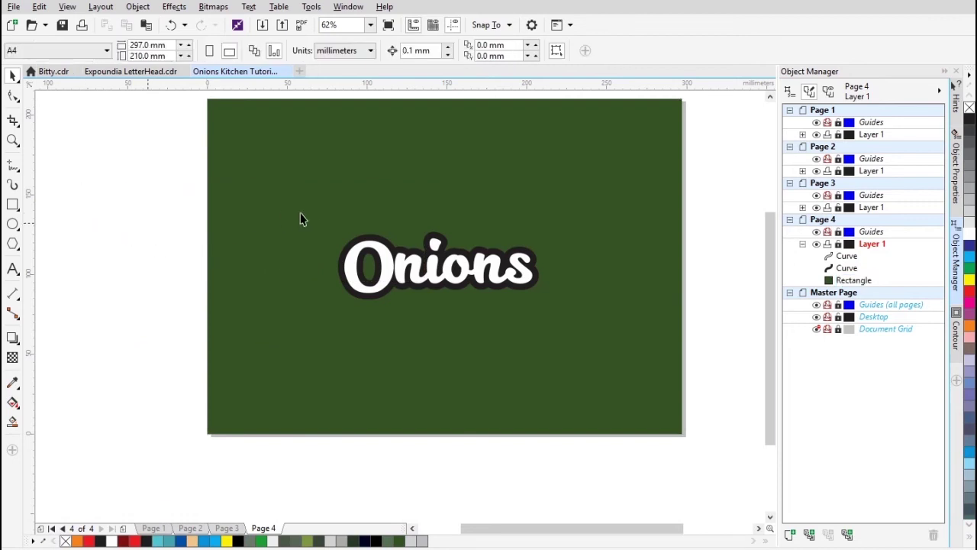
click(372, 242)
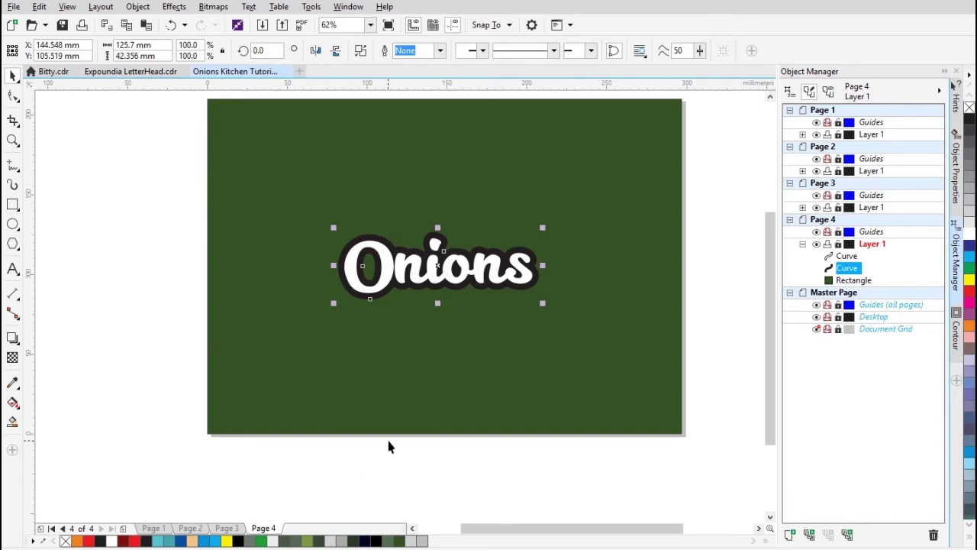
Colour the thick outline curve olive green
click(308, 542)
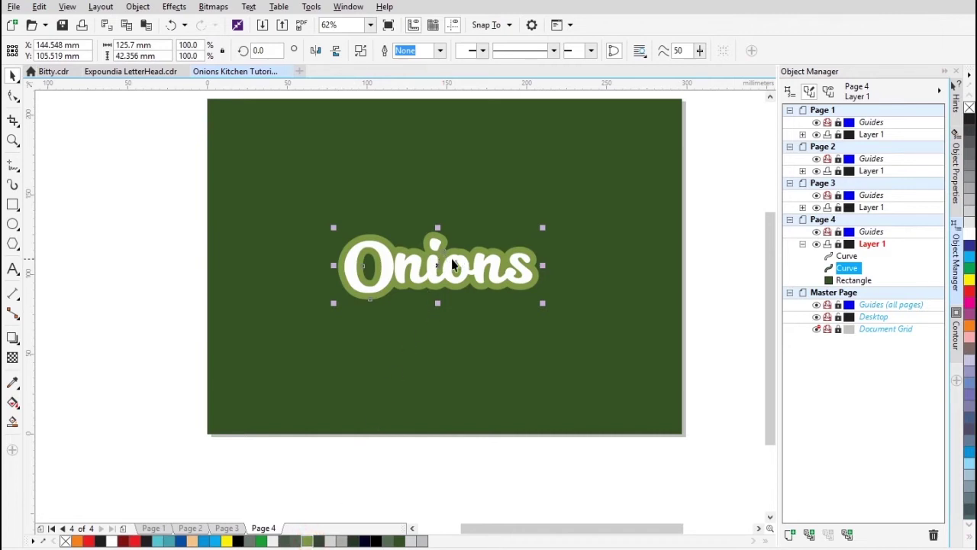
scroll(455, 265, up, 2)
scroll(447, 255, down, 1)
scroll(491, 272, up, 1)
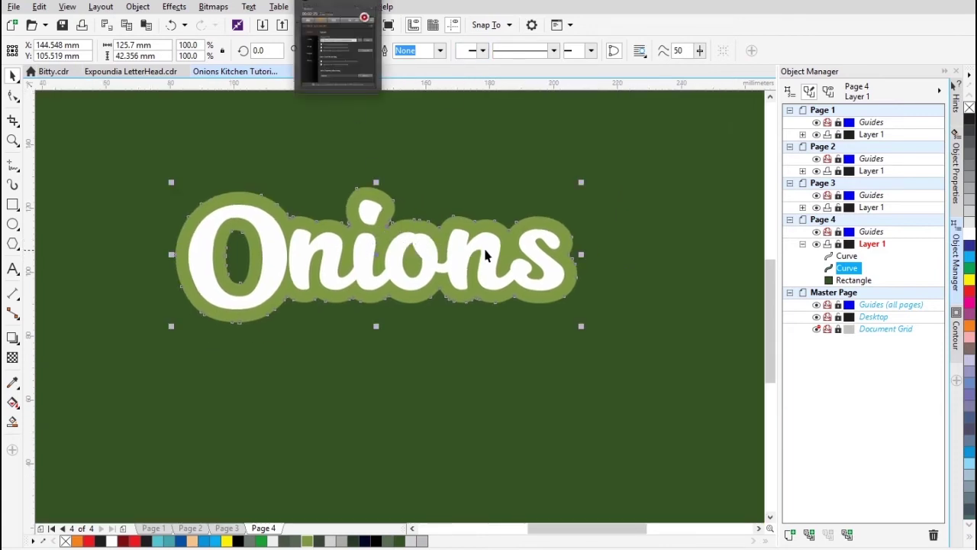
Recentre the logo in view and select the inner white Onions lettering
drag(520, 269, 524, 289)
drag(408, 300, 445, 287)
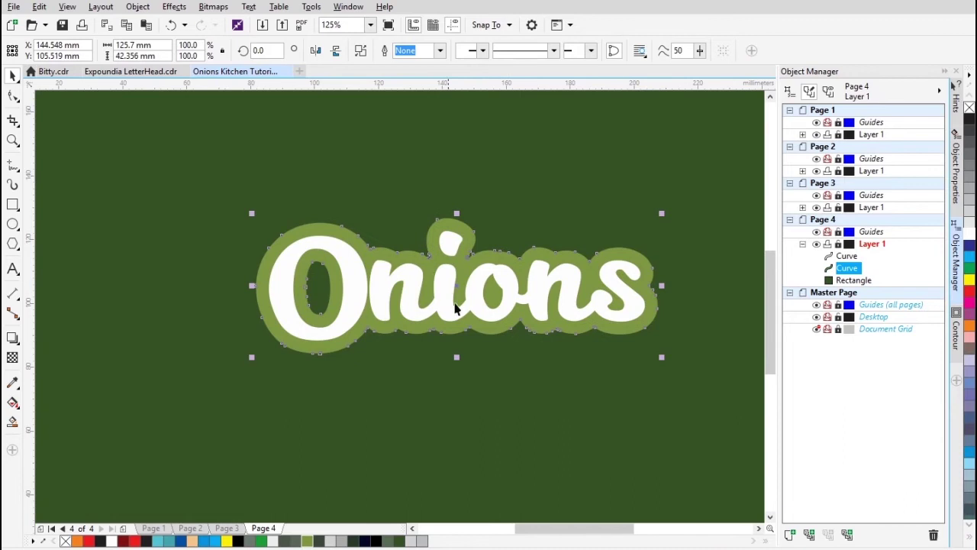
scroll(452, 303, up, 3)
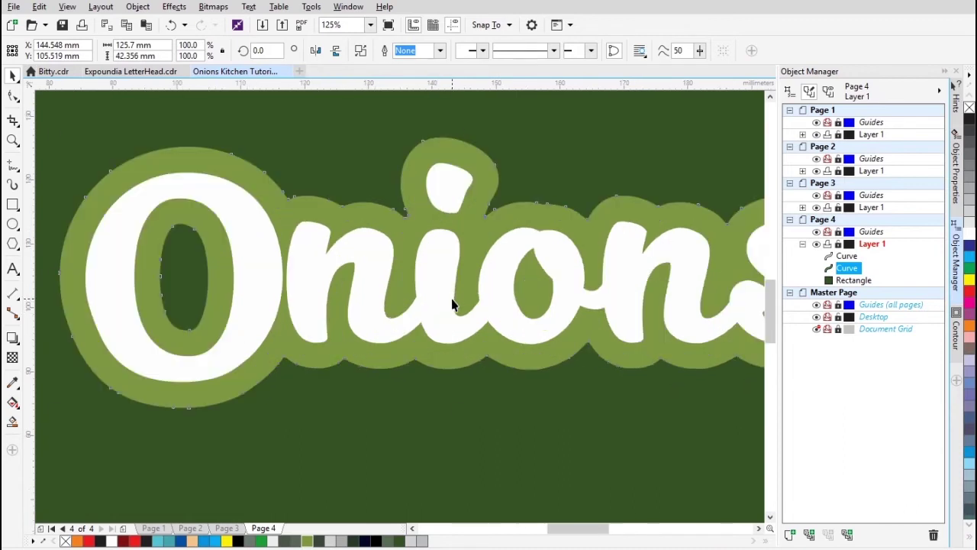
click(370, 258)
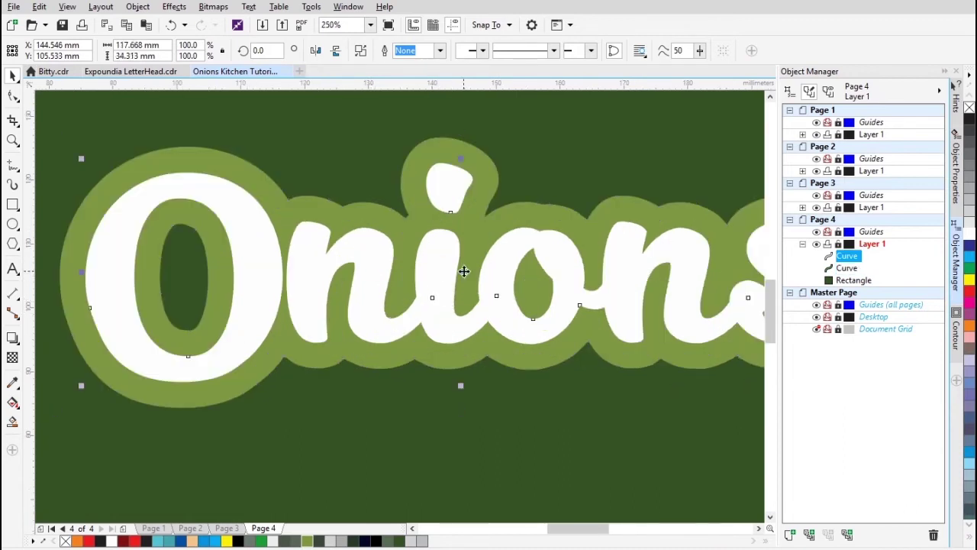
scroll(464, 271, down, 3)
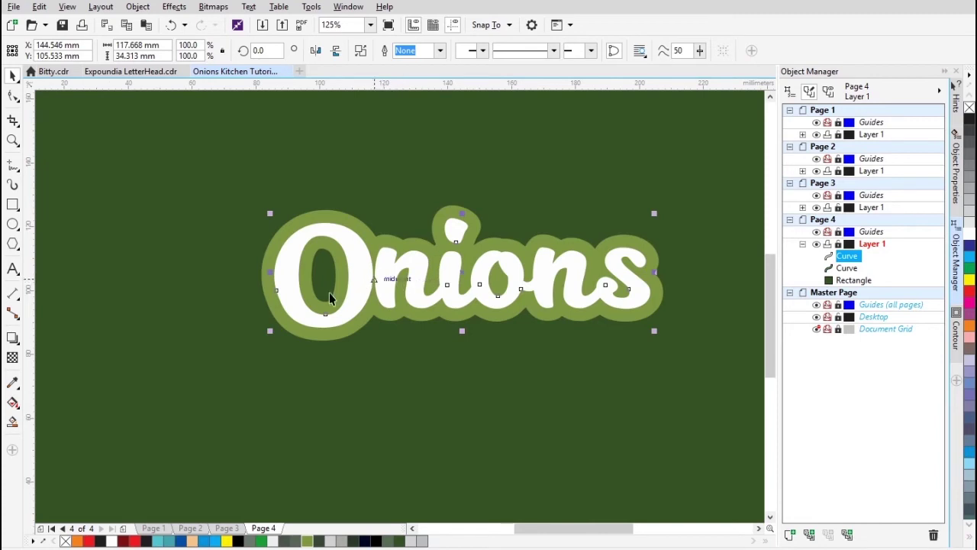
click(14, 340)
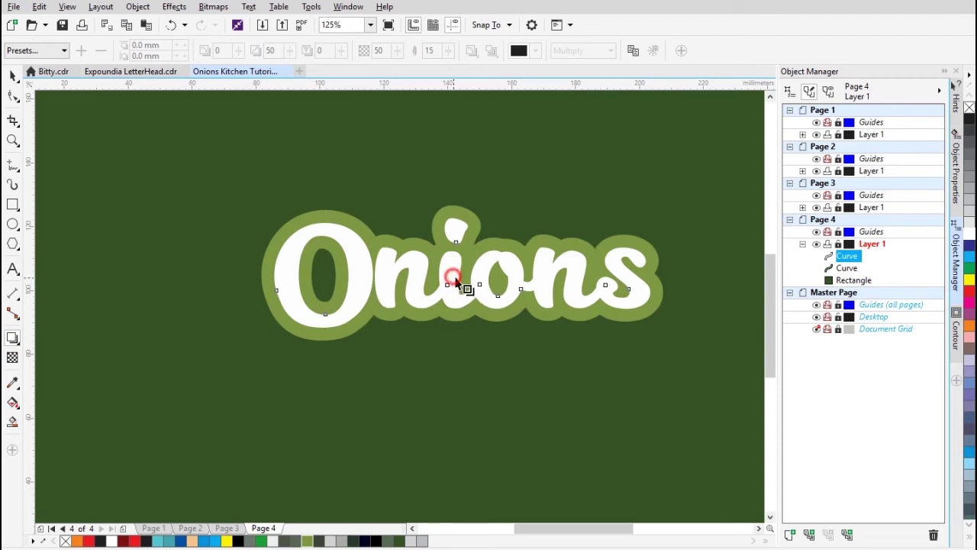
Give the white lettering a drop shadow with feathering 2, then select the olive outline curve
drag(457, 283, 475, 329)
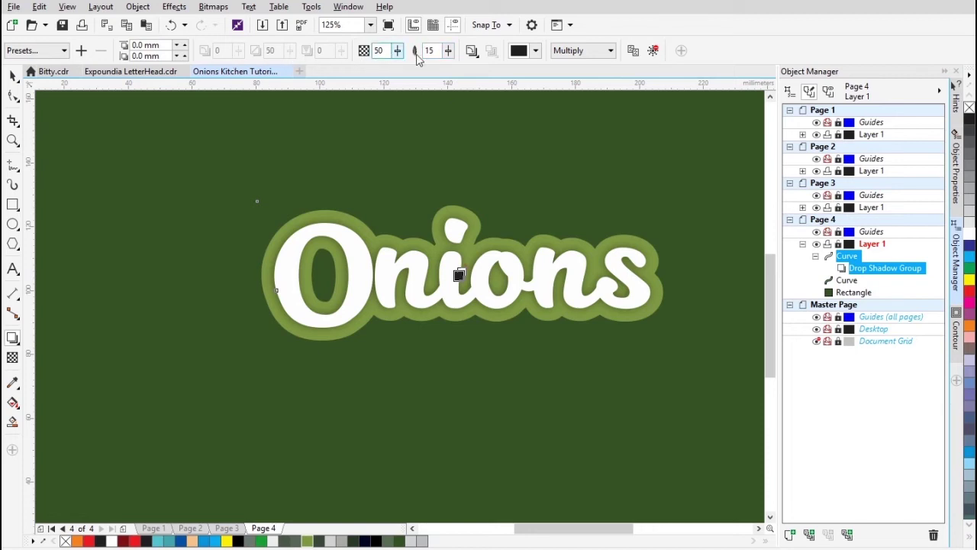
double_click(432, 51)
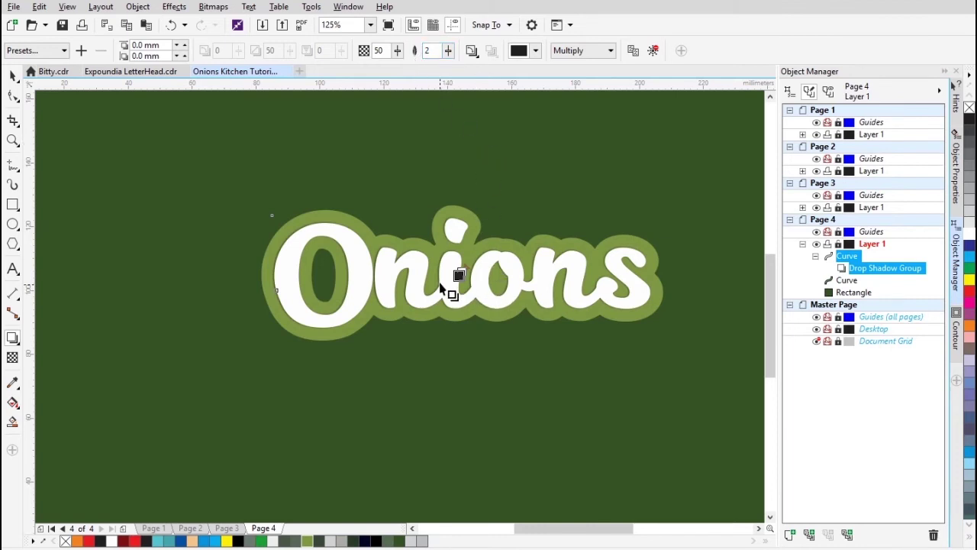
scroll(442, 277, up, 1)
scroll(442, 275, down, 1)
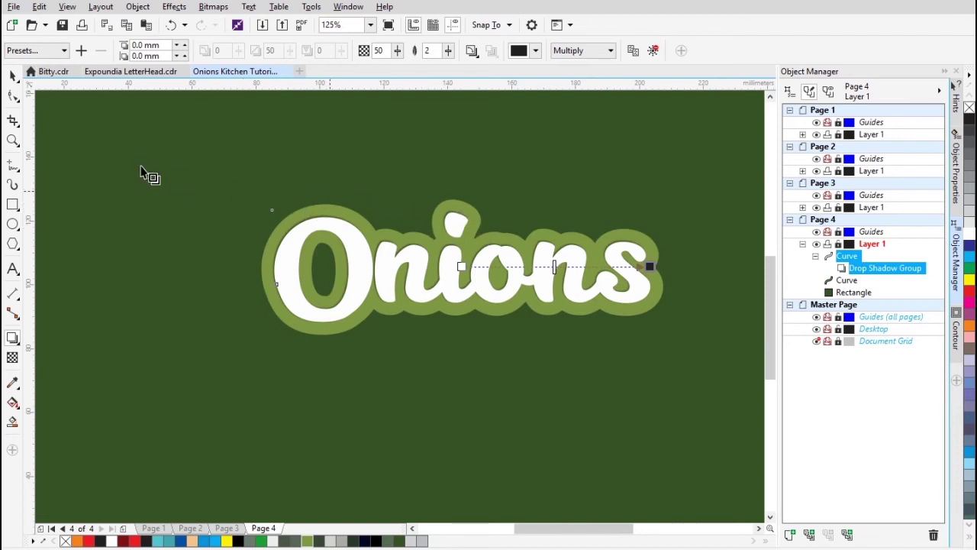
click(11, 74)
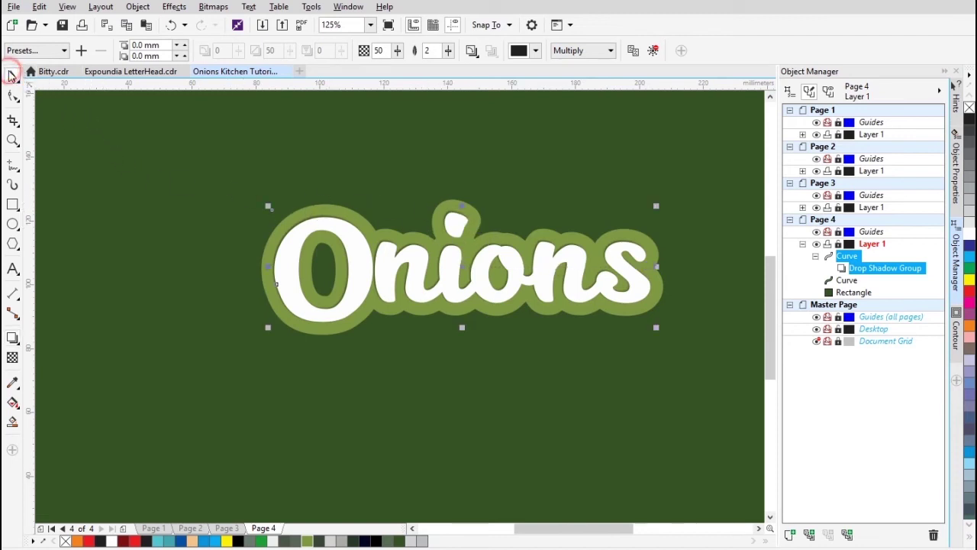
click(449, 200)
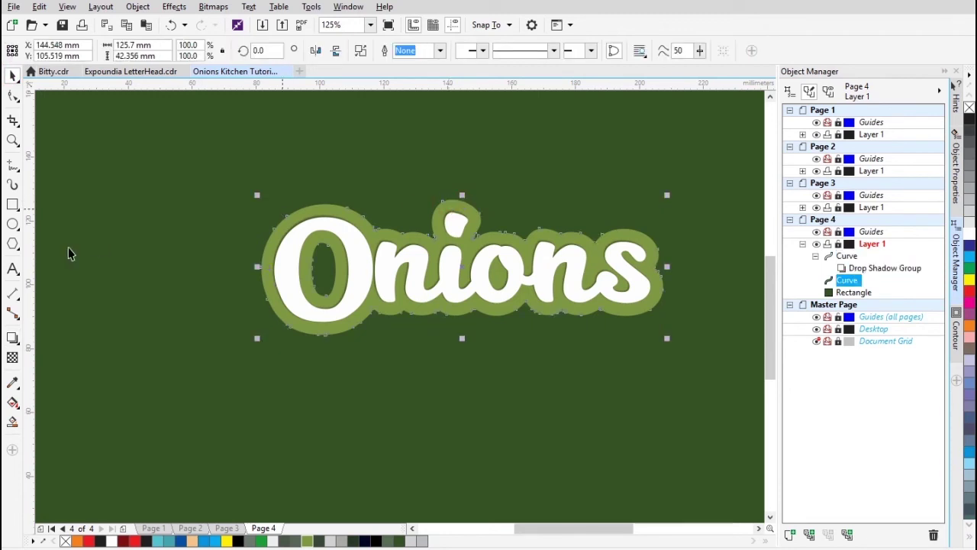
Add a drop shadow with feathering 3 to the olive outline curve
click(12, 338)
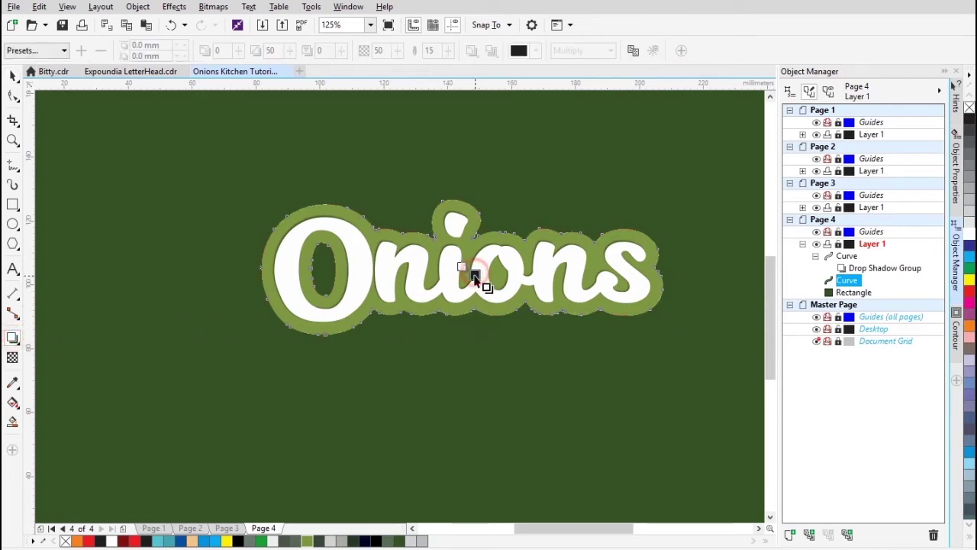
drag(475, 278, 505, 330)
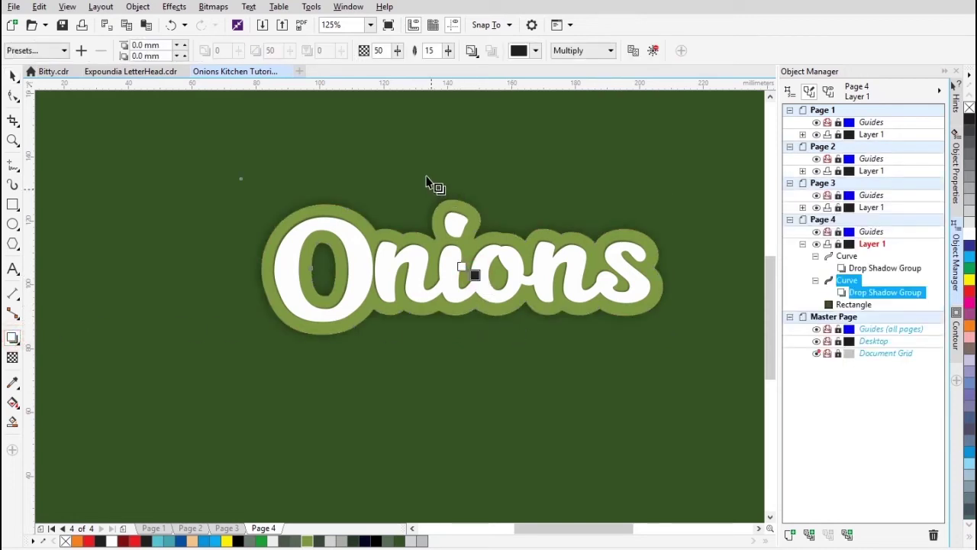
double_click(429, 50)
text(3)
key(Return)
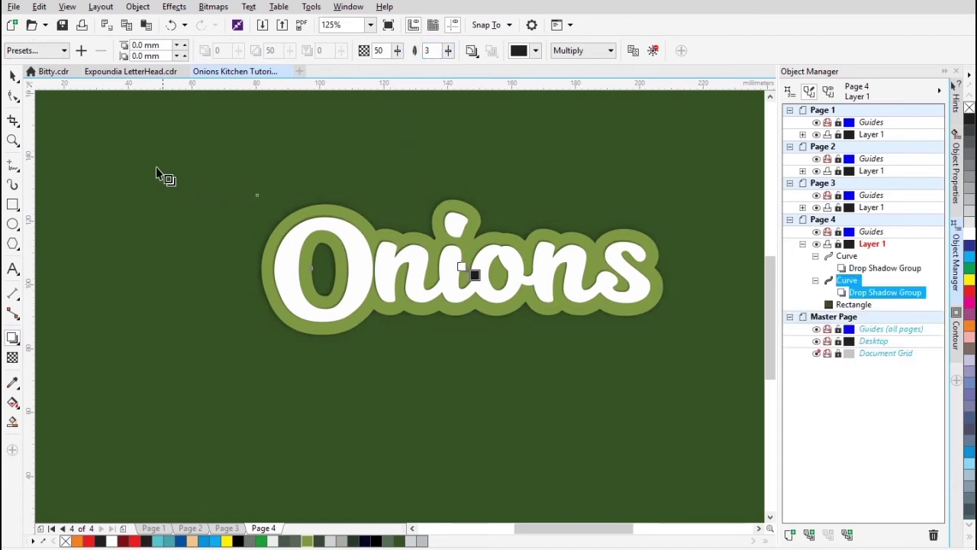
Return to the Pick tool and deselect everything to view the finished logo
click(12, 75)
scroll(403, 283, down, 2)
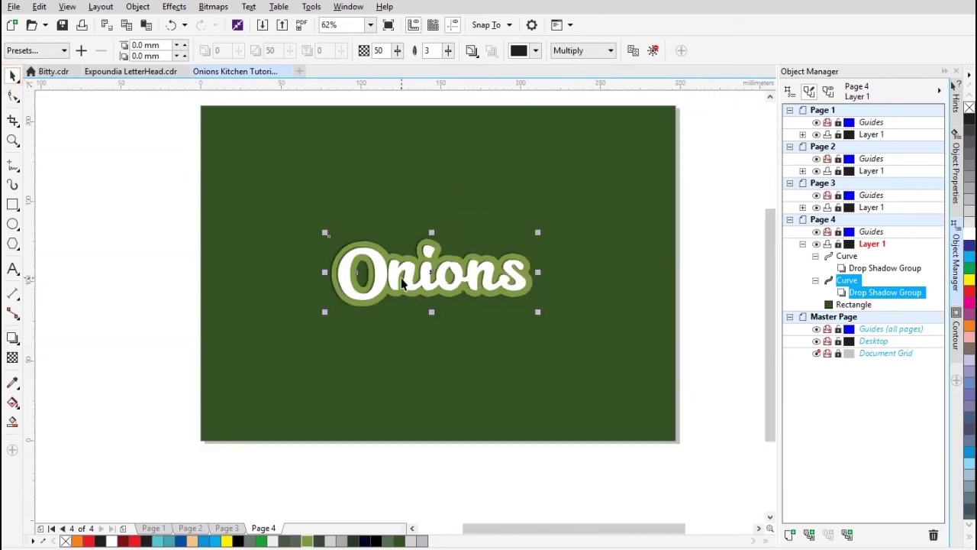
drag(416, 293, 437, 263)
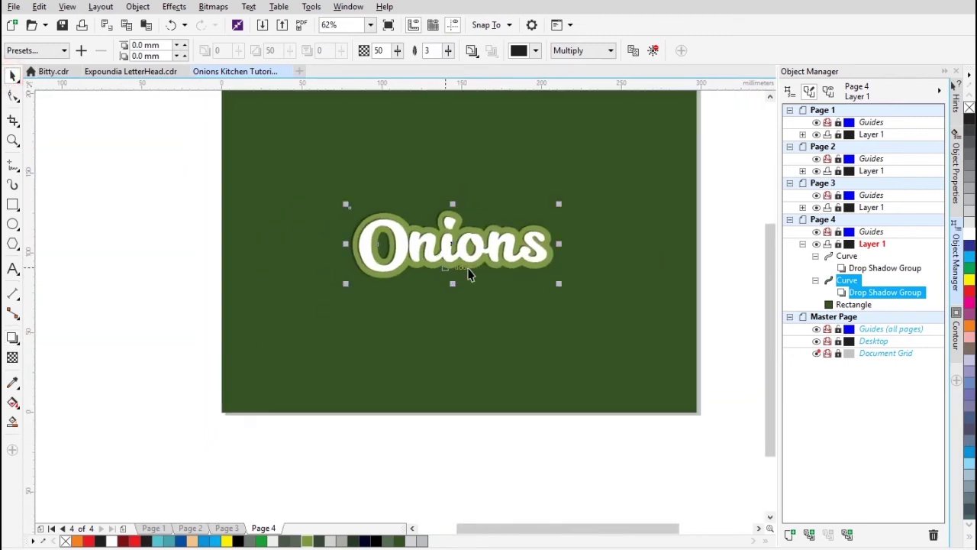
click(724, 184)
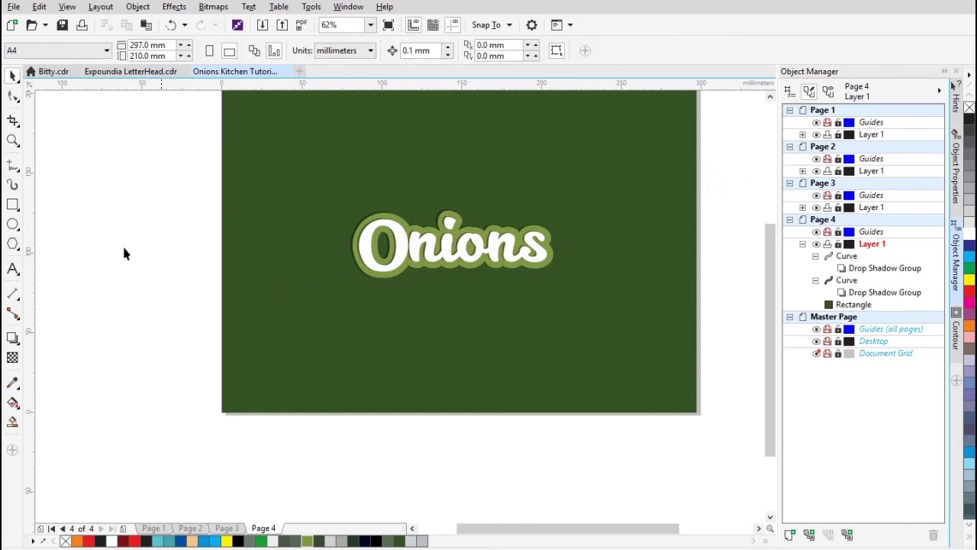
drag(376, 309, 348, 351)
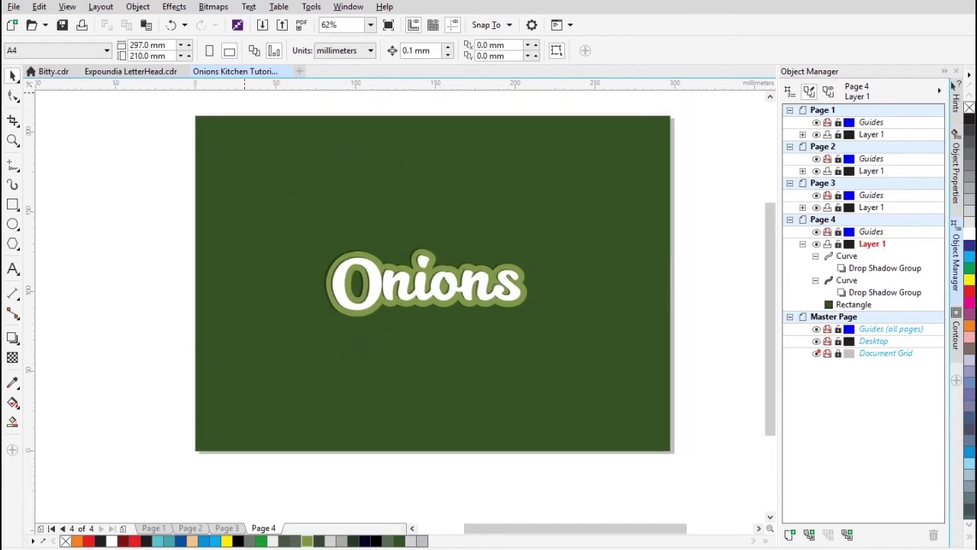
Drag the Onions Kitchen Tutorial photo from Desktop > Exports onto the CorelDRAW page
key(alt+Tab)
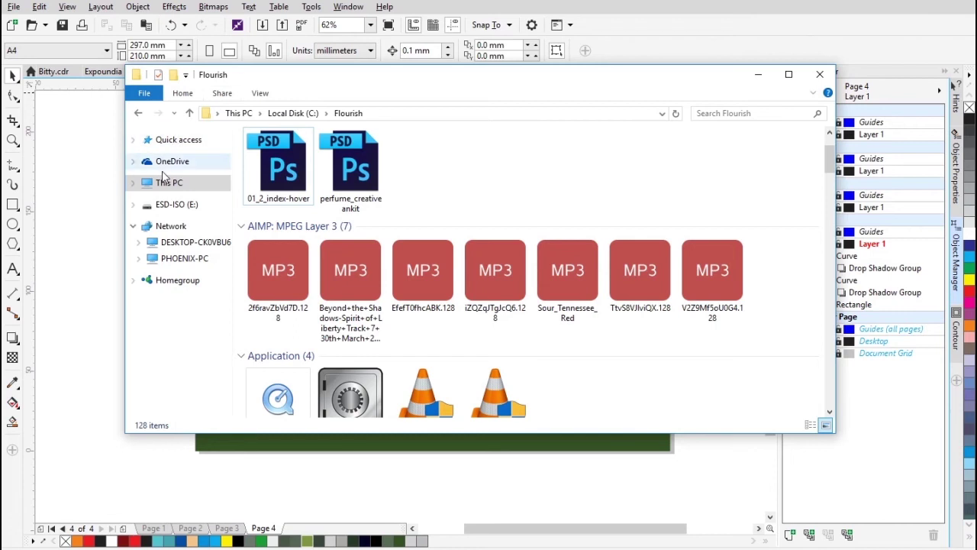
click(174, 186)
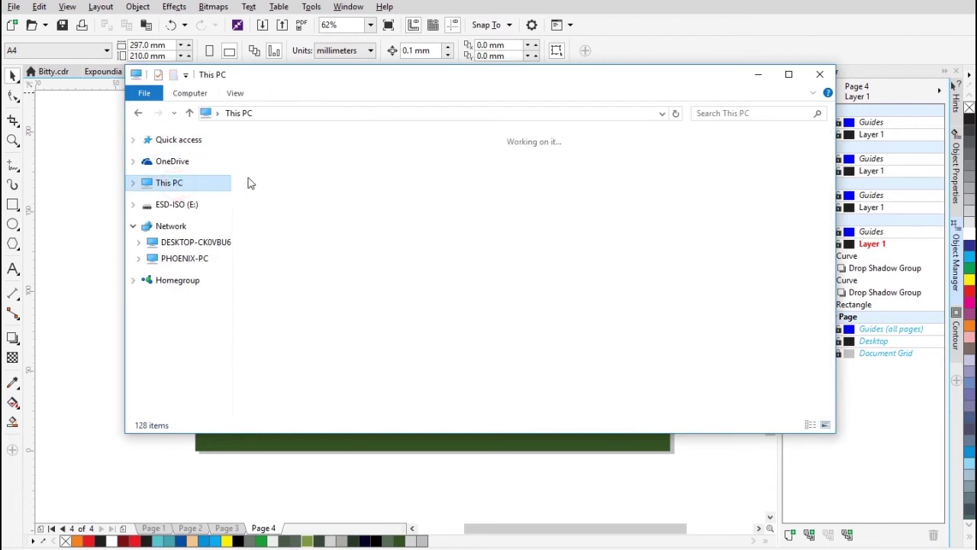
double_click(333, 175)
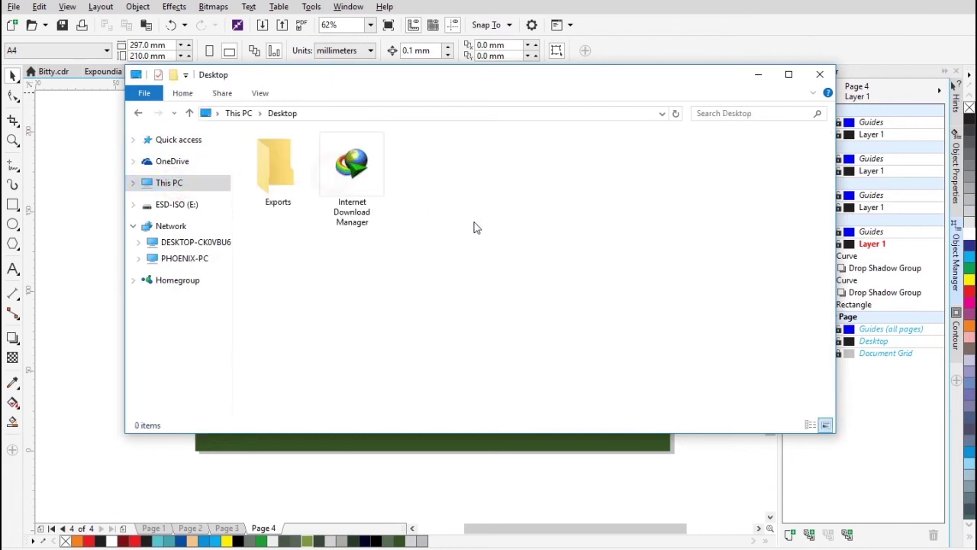
click(302, 183)
double_click(302, 183)
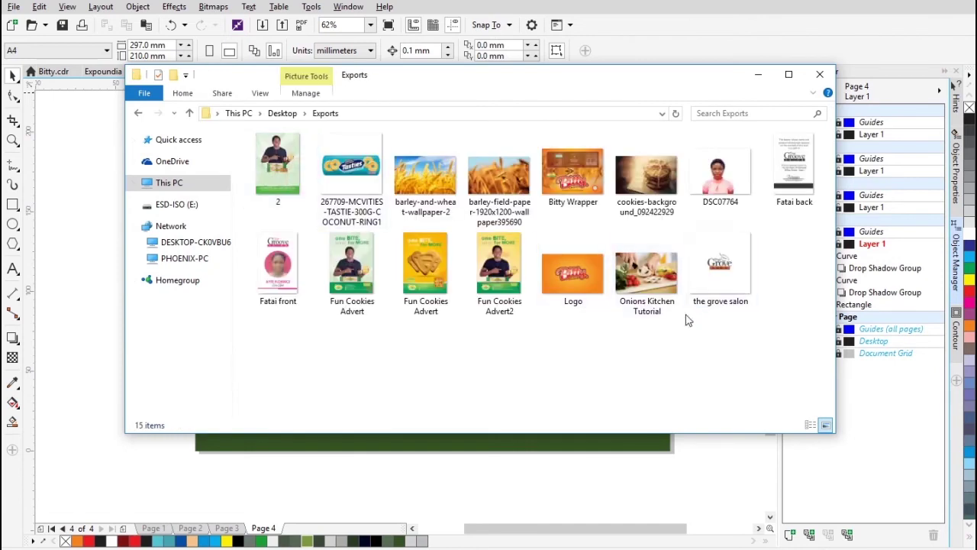
click(652, 281)
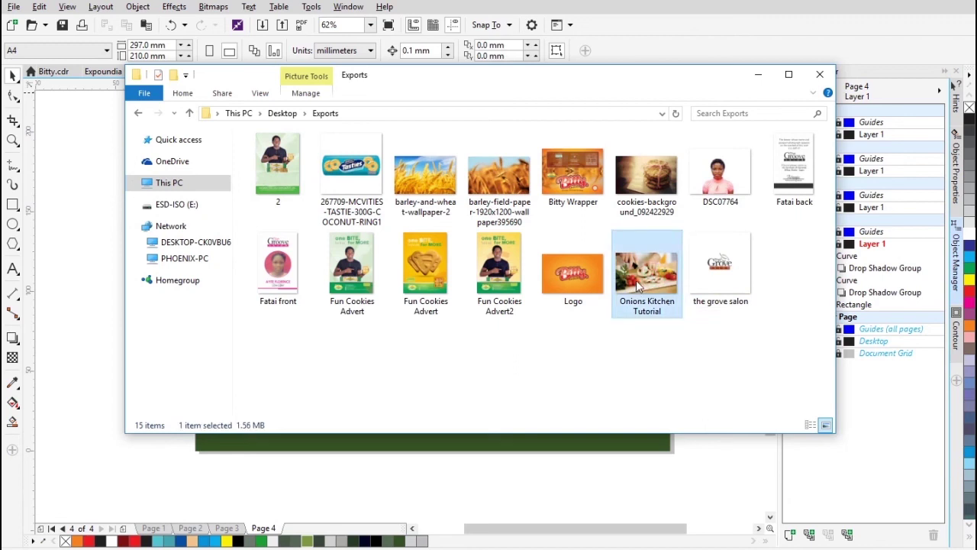
drag(617, 283, 96, 241)
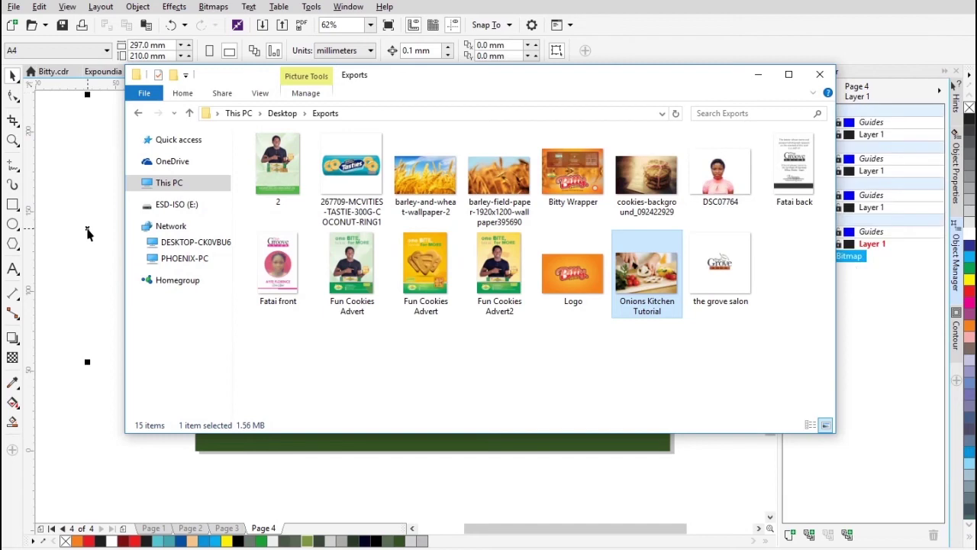
click(93, 426)
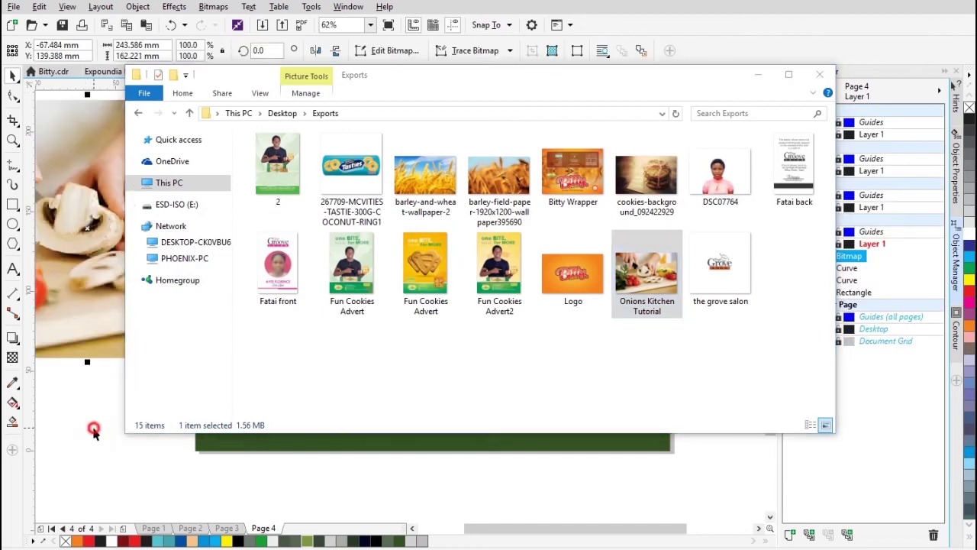
Scale the kitchen photo beside the green rectangle up to 139.2%
scroll(169, 261, down, 1)
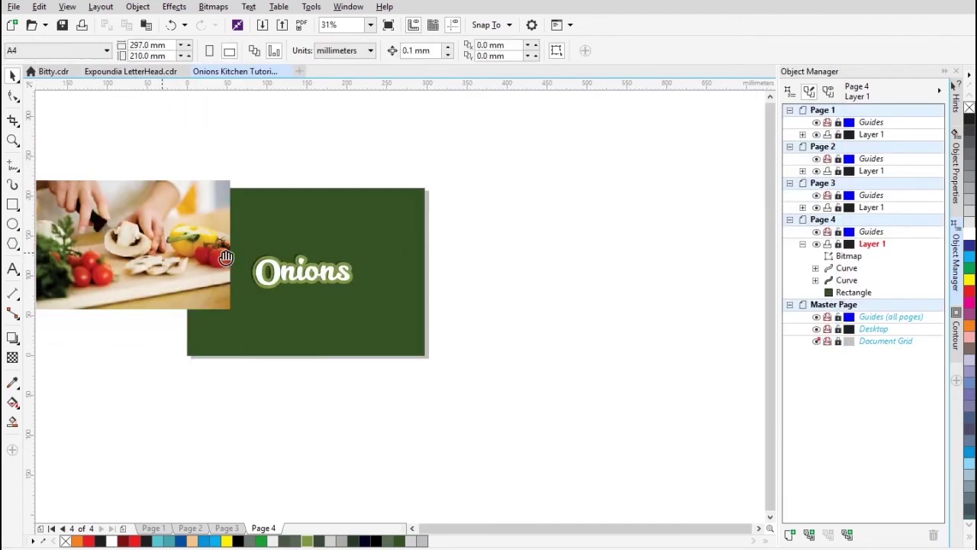
drag(226, 257, 209, 242)
drag(312, 304, 391, 360)
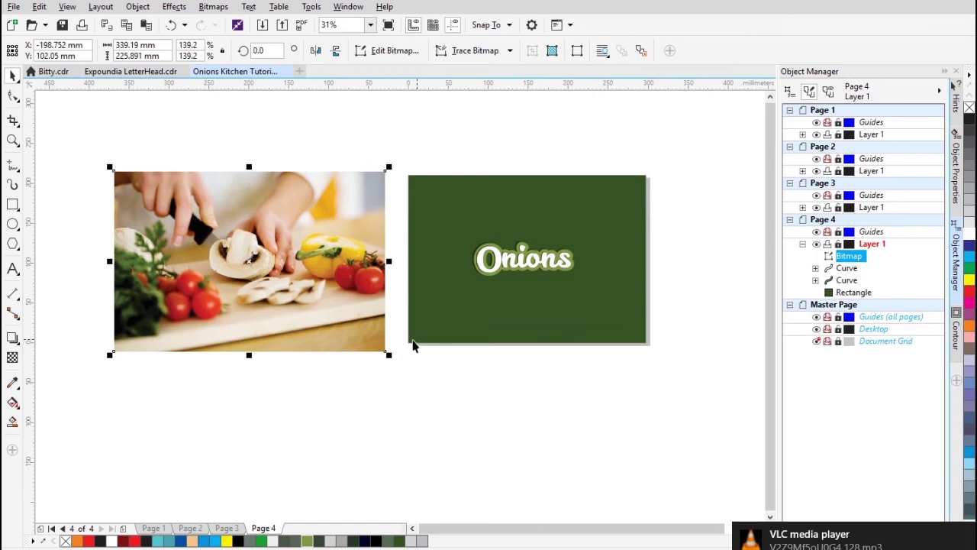
Give the photo a Texturize transparency merge mode so it renders greyscale
click(12, 358)
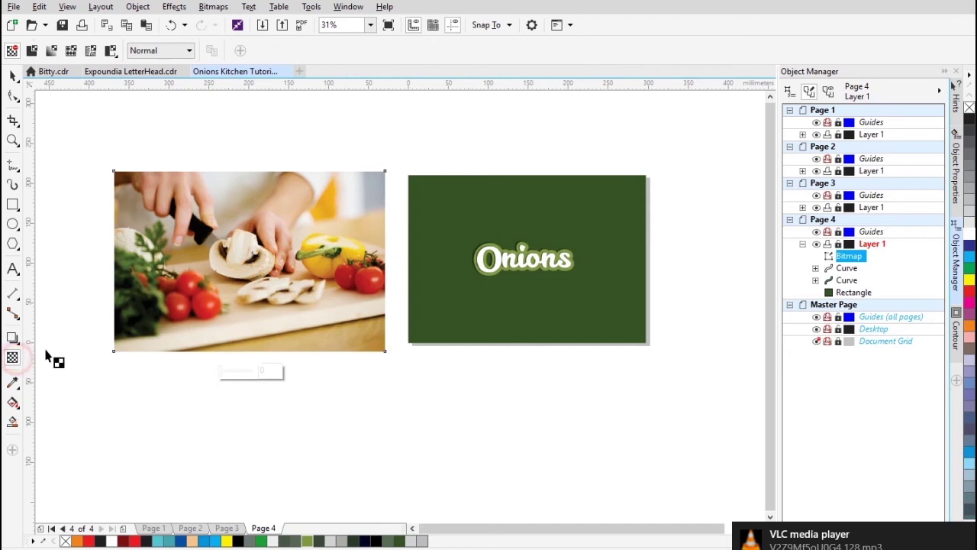
click(152, 50)
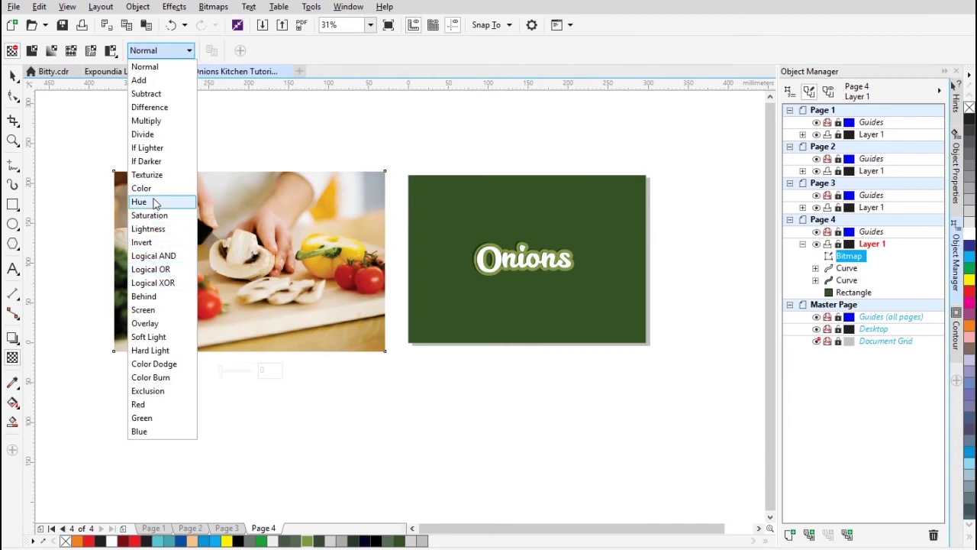
click(148, 176)
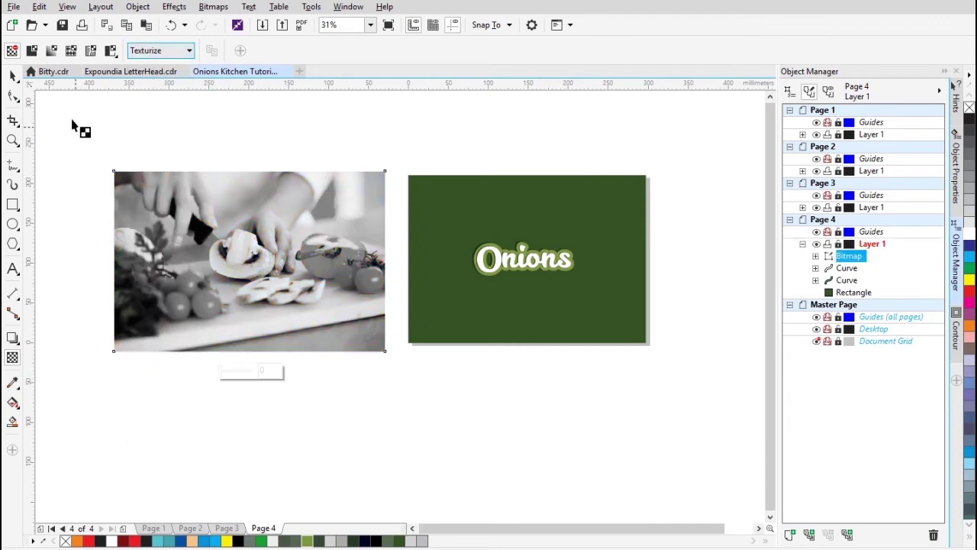
click(13, 75)
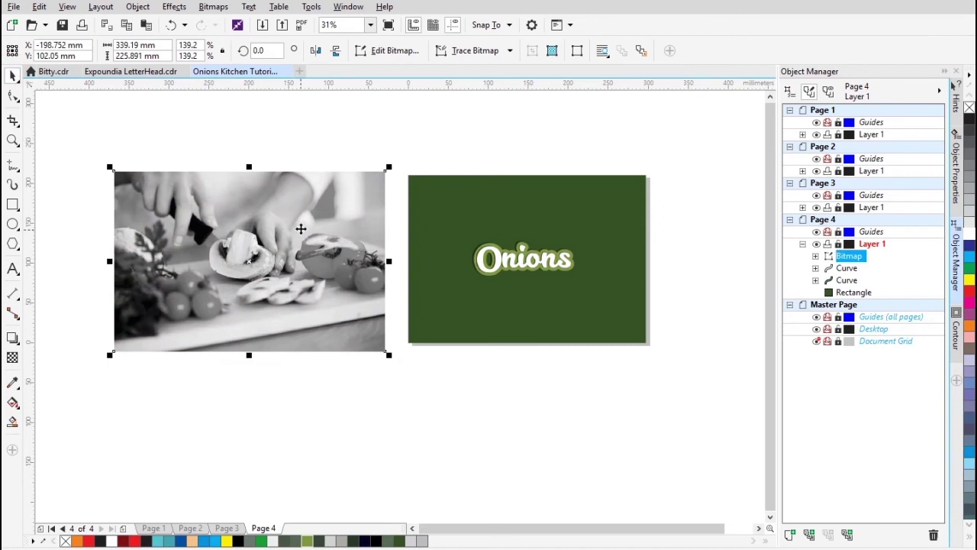
PowerClip the greyscale photo inside the green rectangle and zoom to the clipped result
drag(262, 211, 540, 206)
click(588, 249)
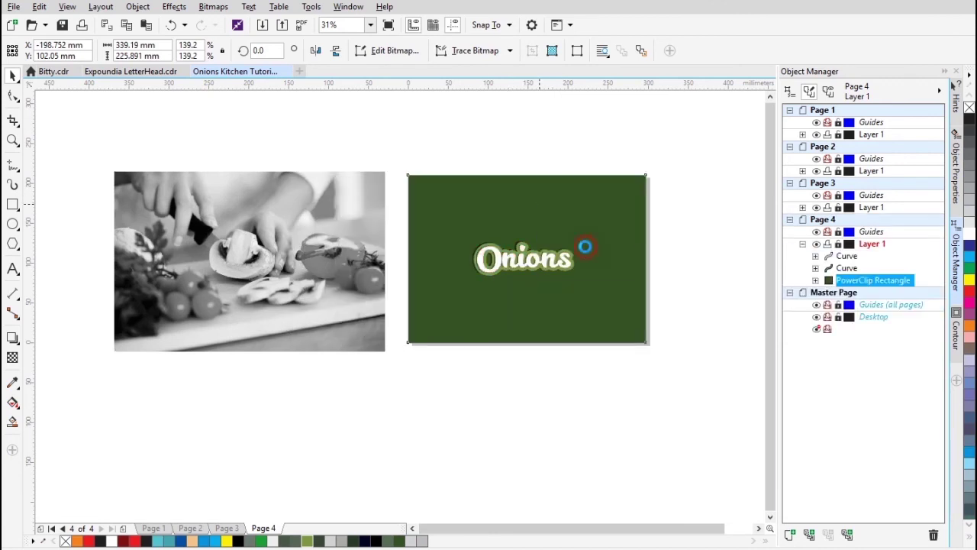
key(shift+F2)
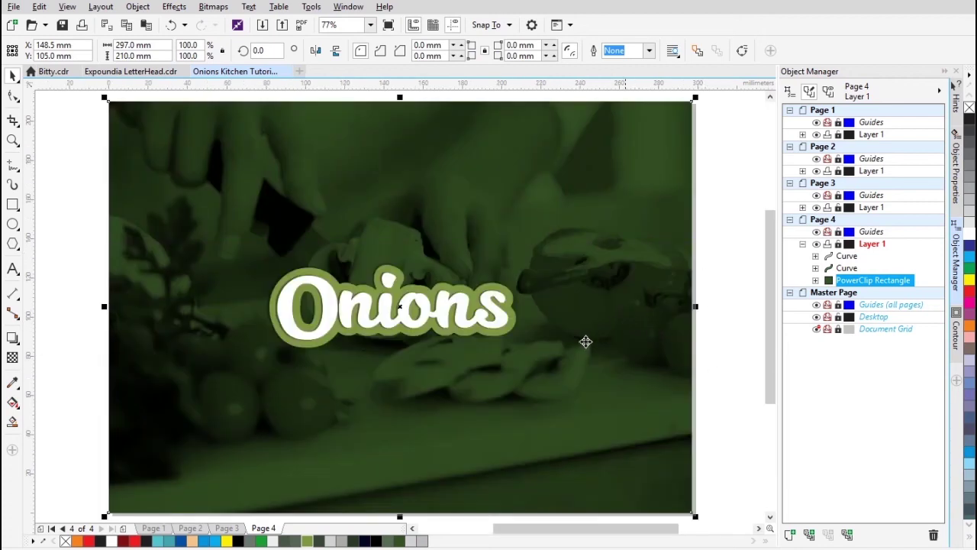
drag(571, 368, 588, 320)
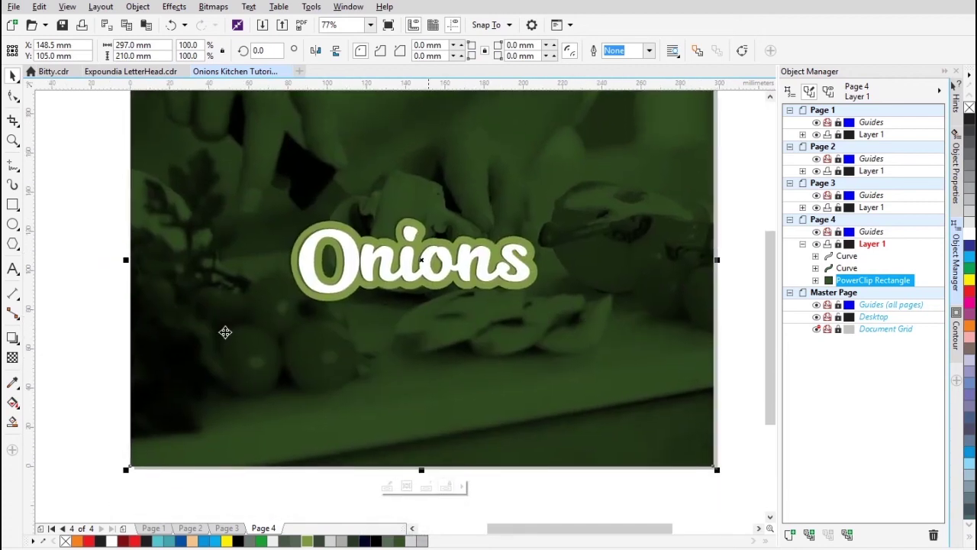
click(12, 270)
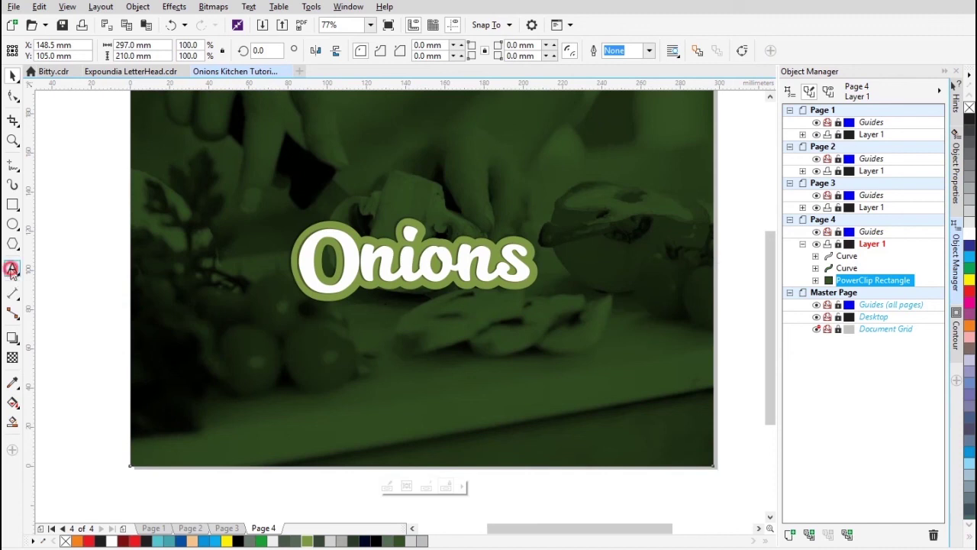
Add a bold, white 'KITCHEN' caption below the Onions logo
click(348, 339)
text(KITCHEN)
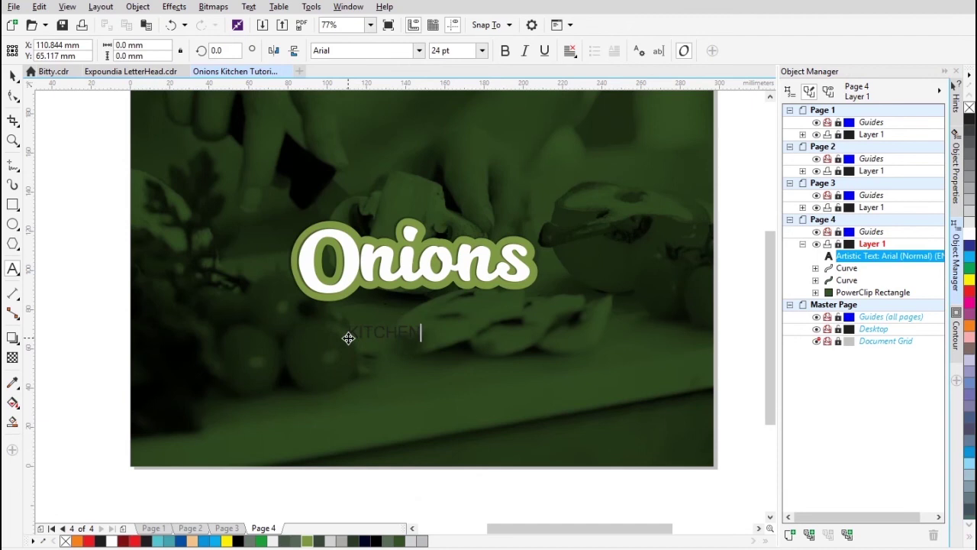
key(Escape)
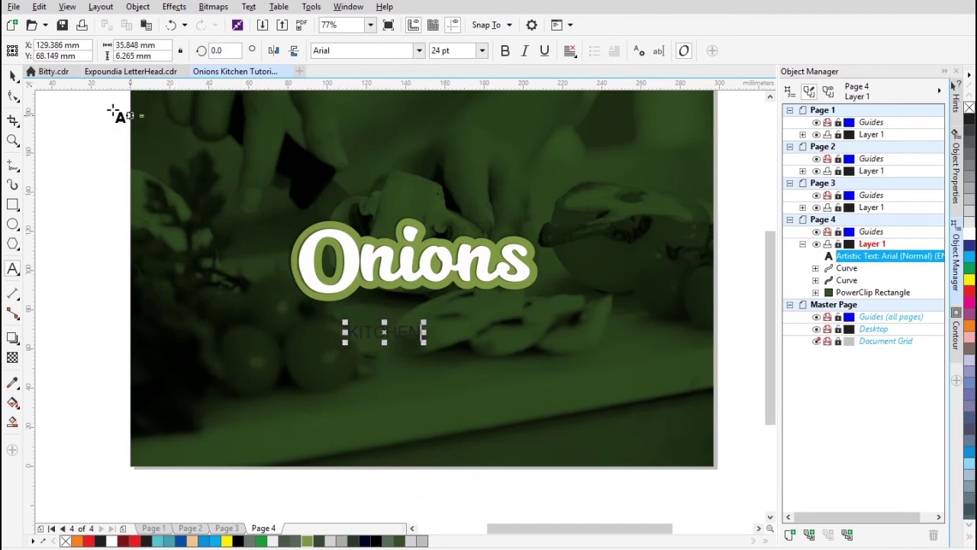
click(13, 74)
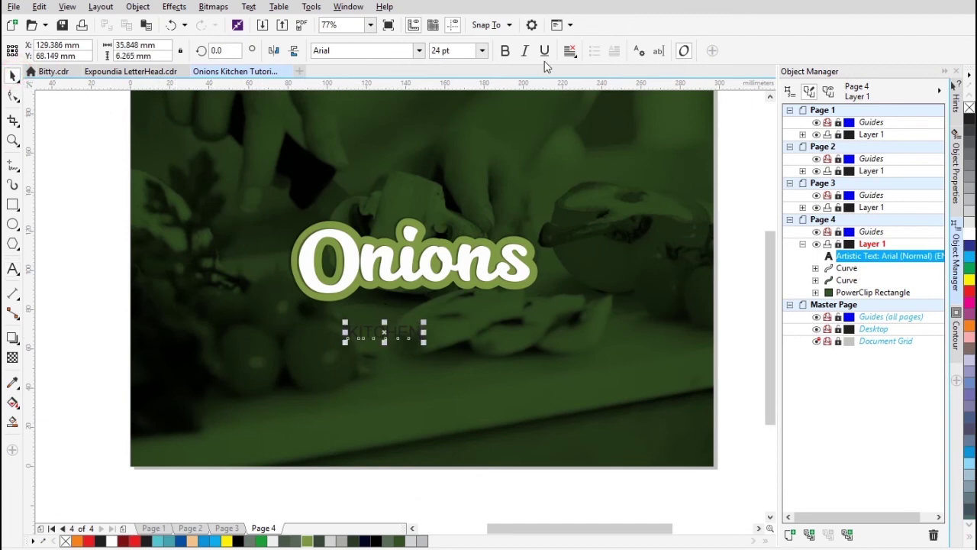
click(501, 50)
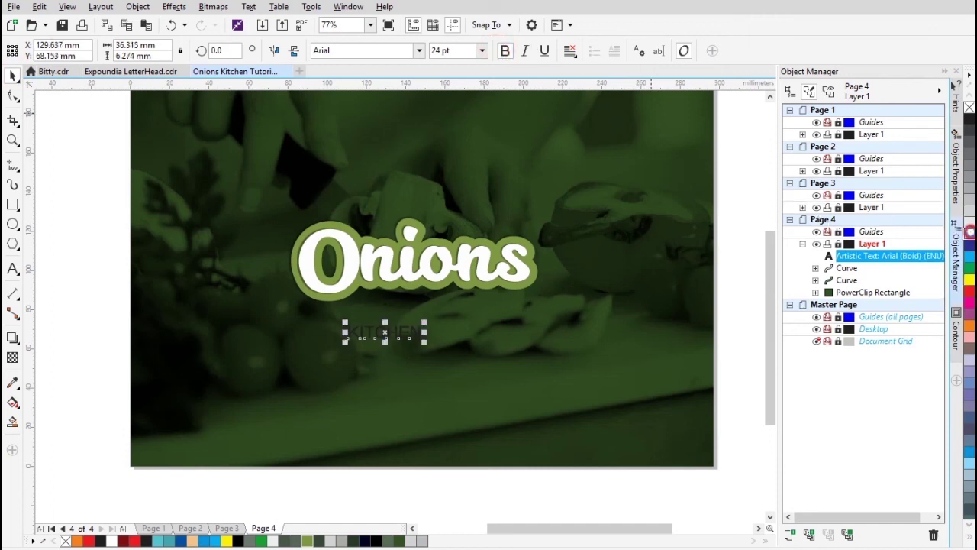
click(970, 233)
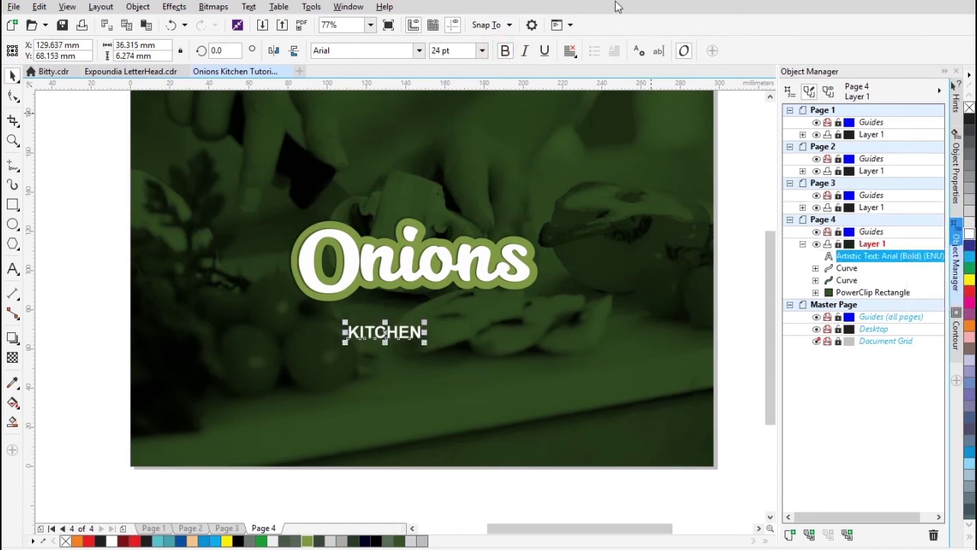
click(417, 51)
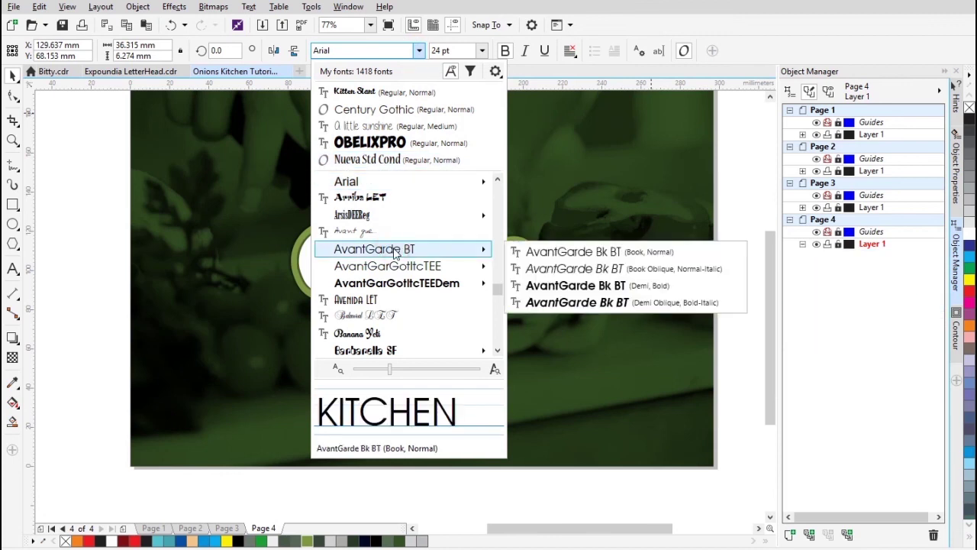
Set KITCHEN in AvantGarde Bk BT, tuck it under Onions, and widen its letter spacing
click(396, 251)
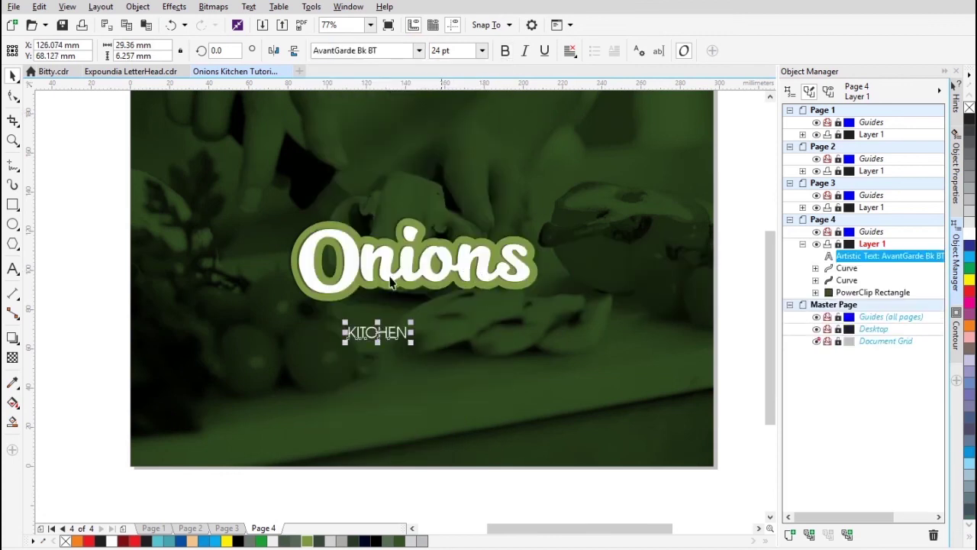
drag(378, 335, 417, 311)
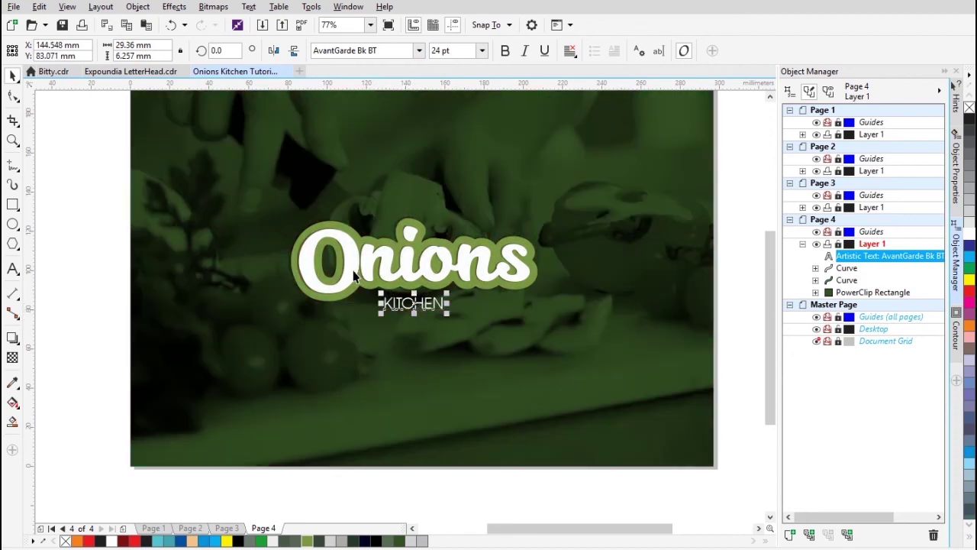
click(12, 94)
drag(448, 316, 526, 317)
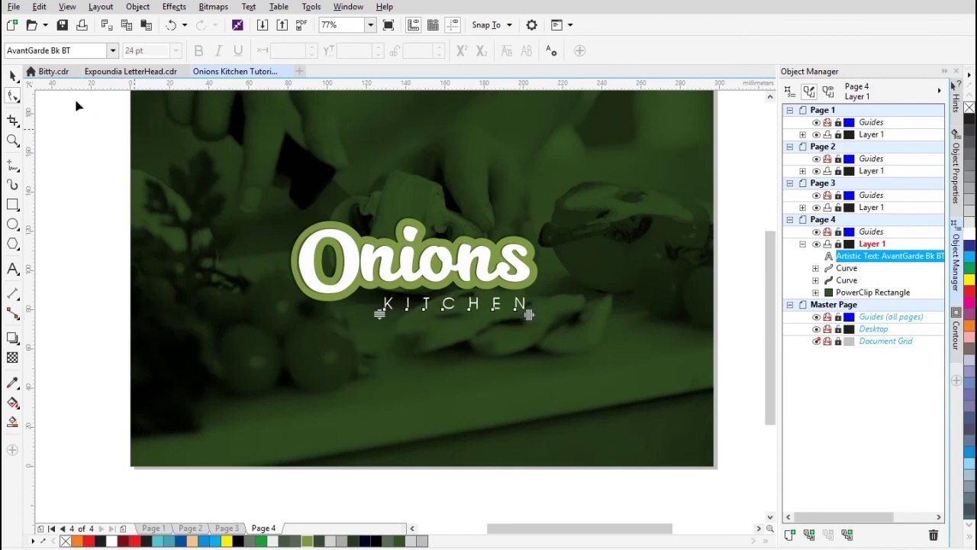